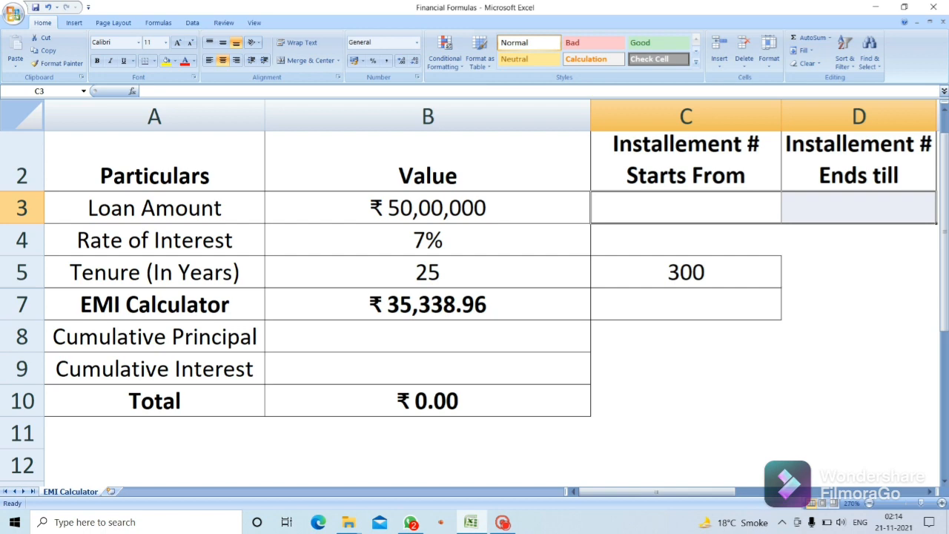
Enter 1 as the starting installment in C3 and 50 as the ending installment in D3
left_click(154, 337)
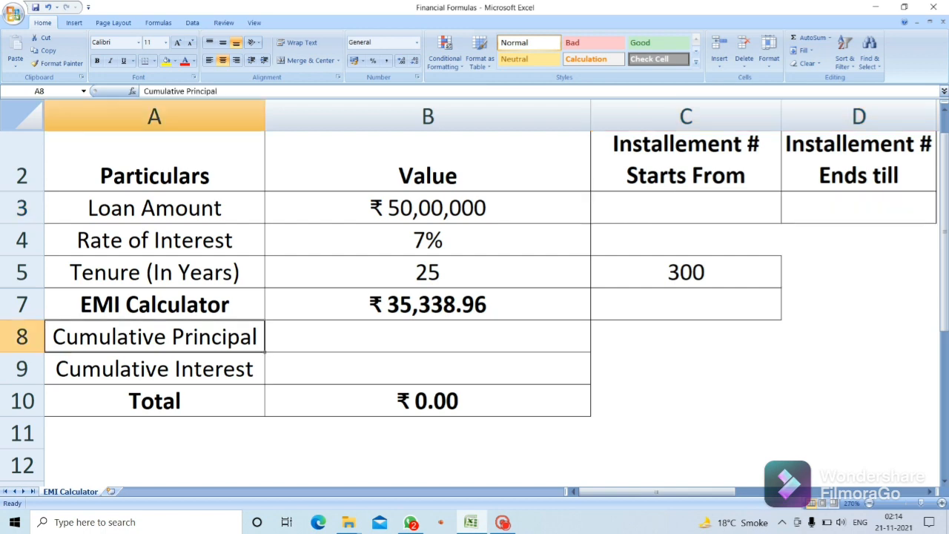
left_click(154, 369)
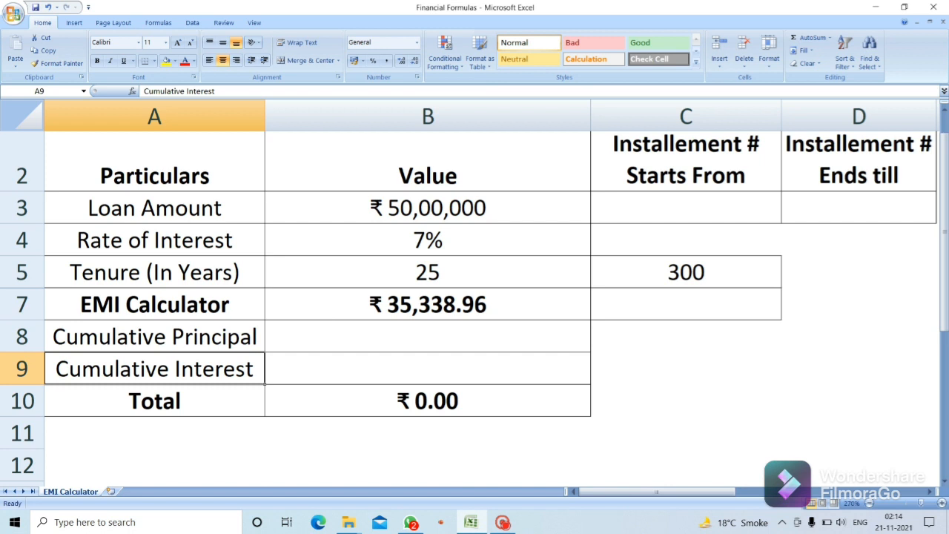
left_click(686, 207)
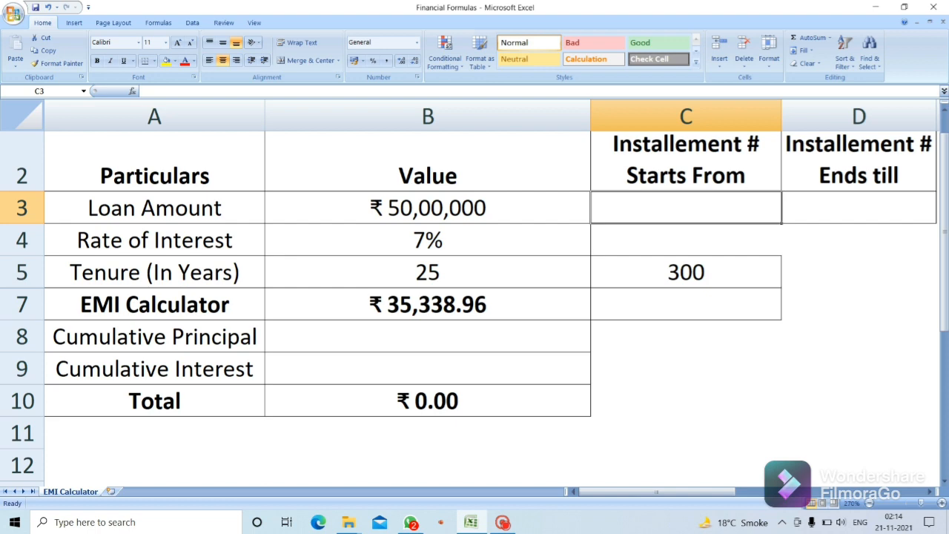
type("1")
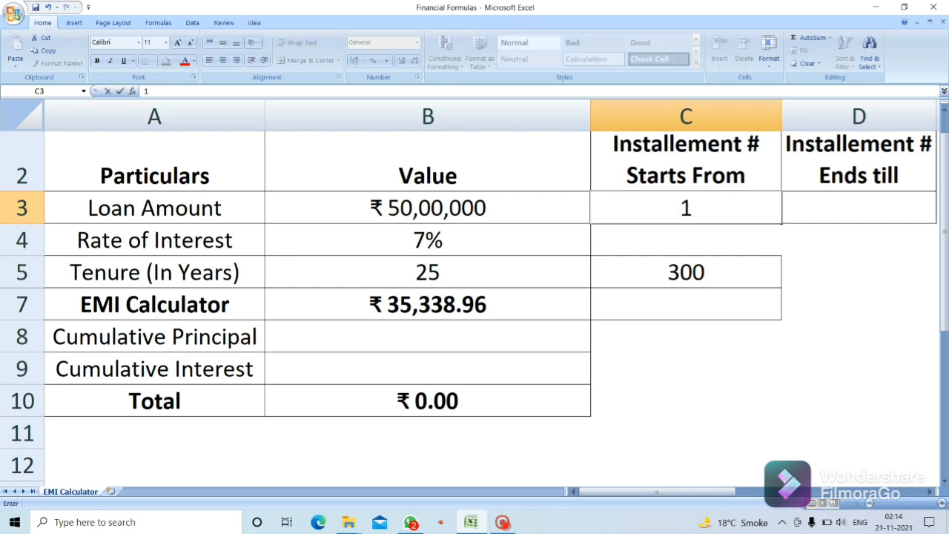
key("Tab")
type("50")
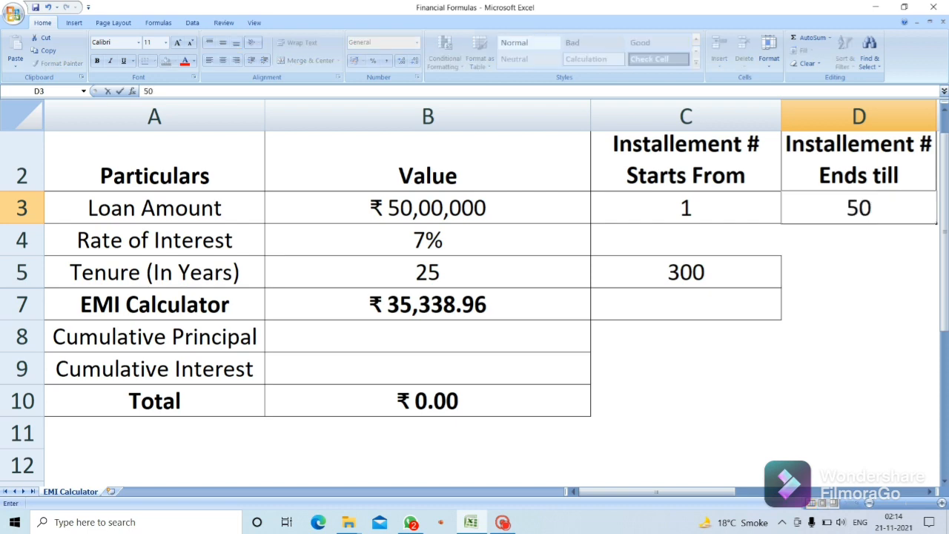
key("Return")
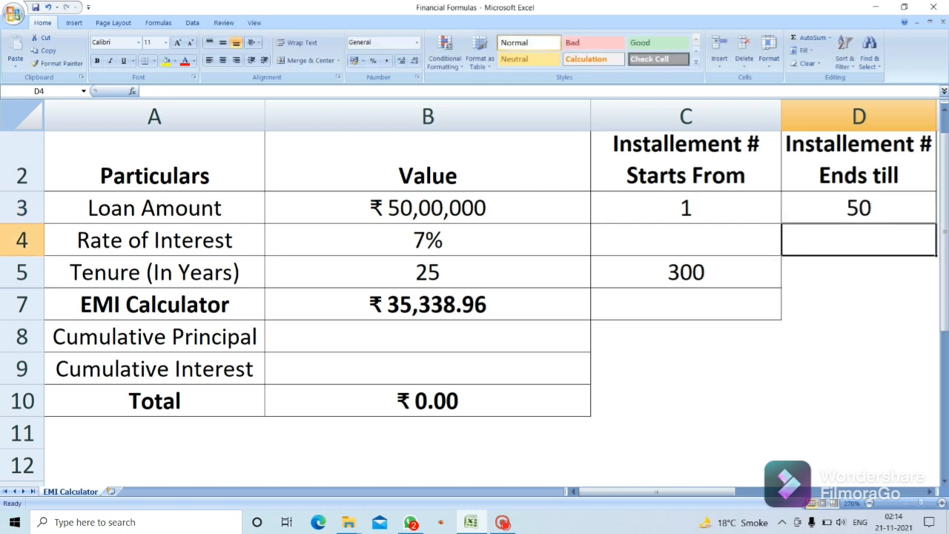
key("Up")
key("Left")
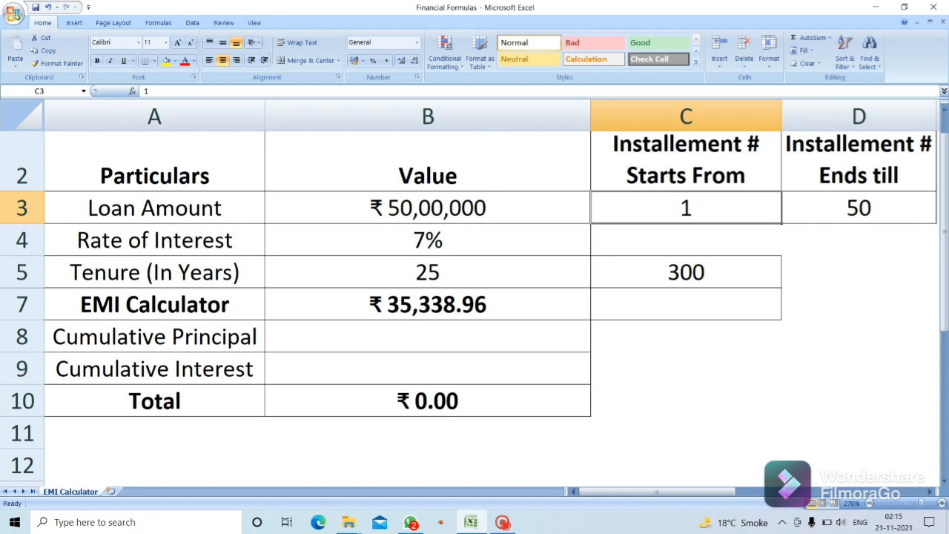
Start a CUMPRINC formula in B8 with B4/12 as the rate and C5 as the number of periods
left_click(427, 272)
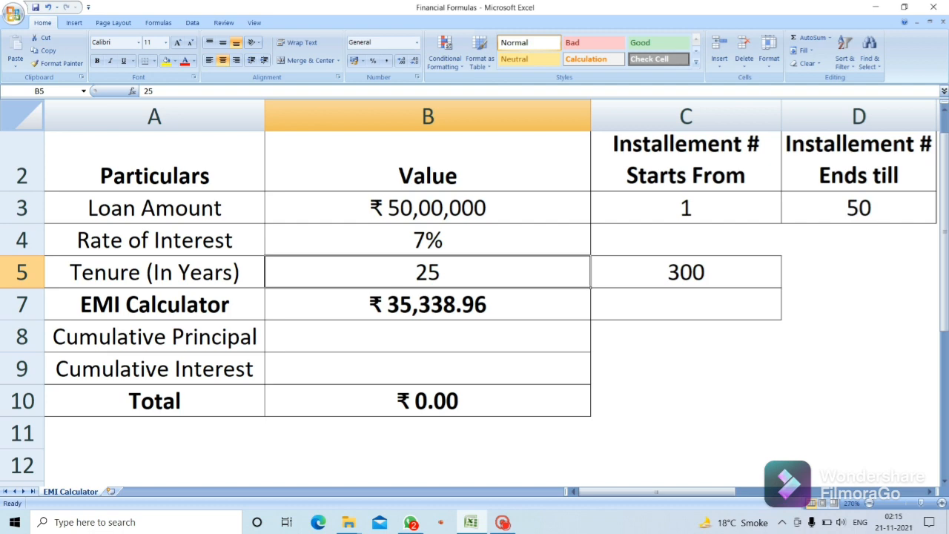
left_click(686, 272)
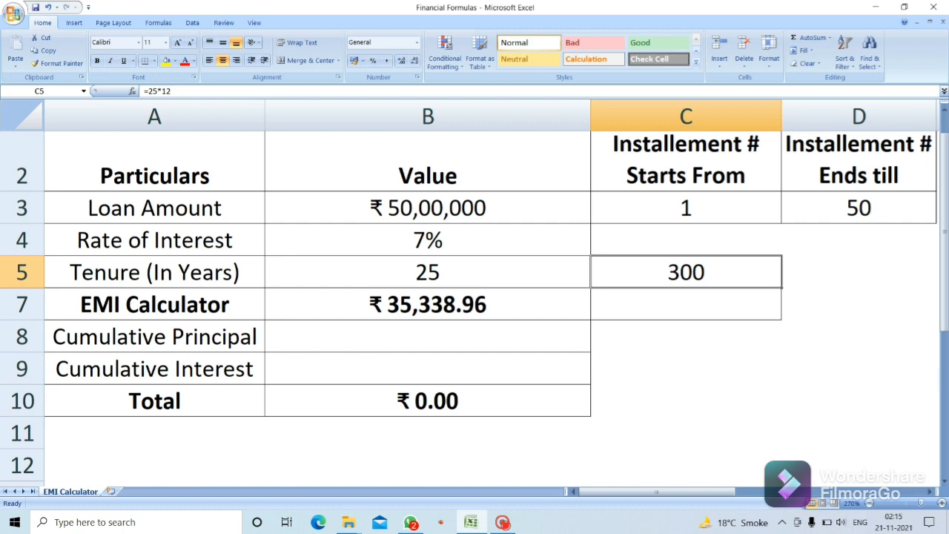
left_click(428, 337)
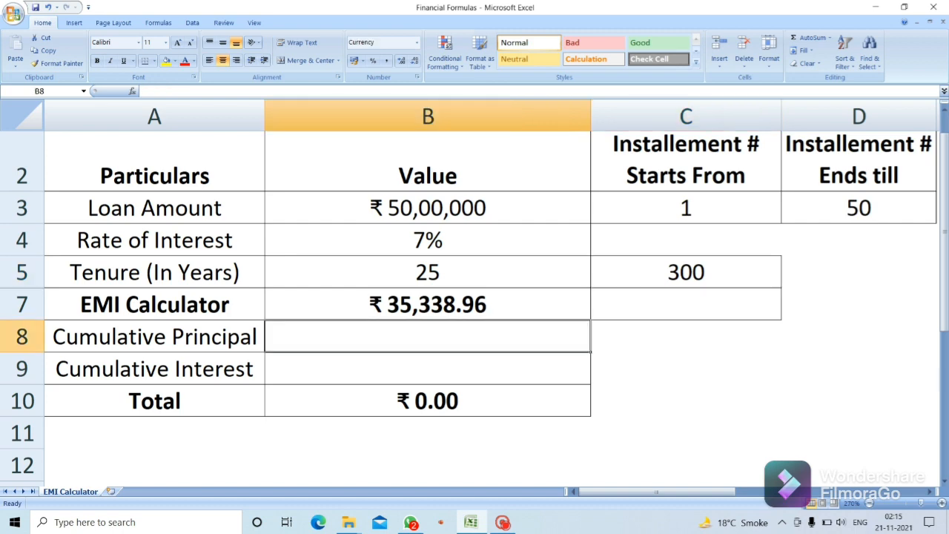
type("=")
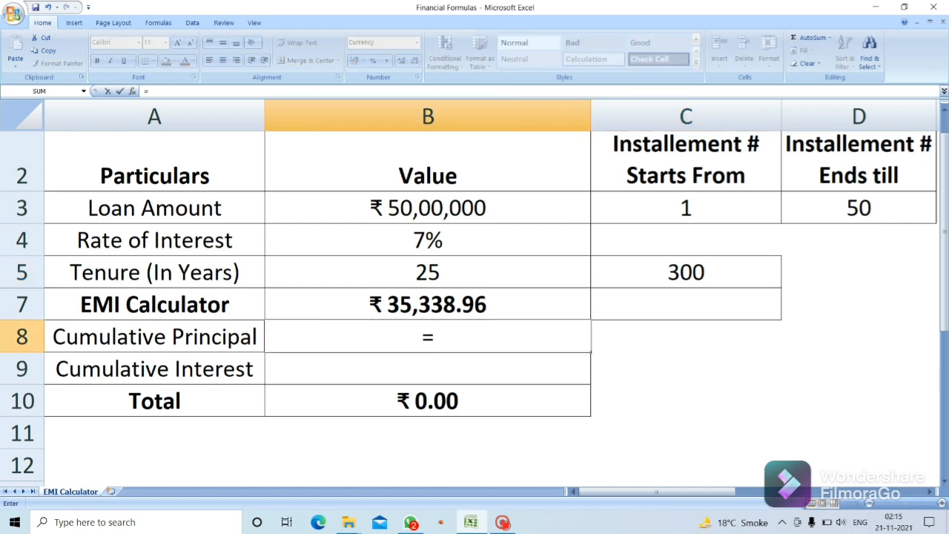
type("cum")
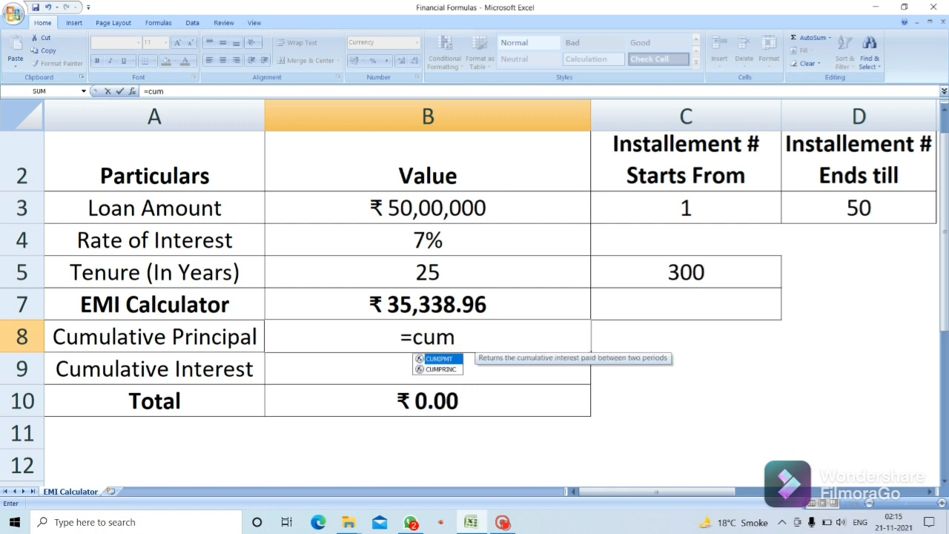
key("Down")
key("Tab")
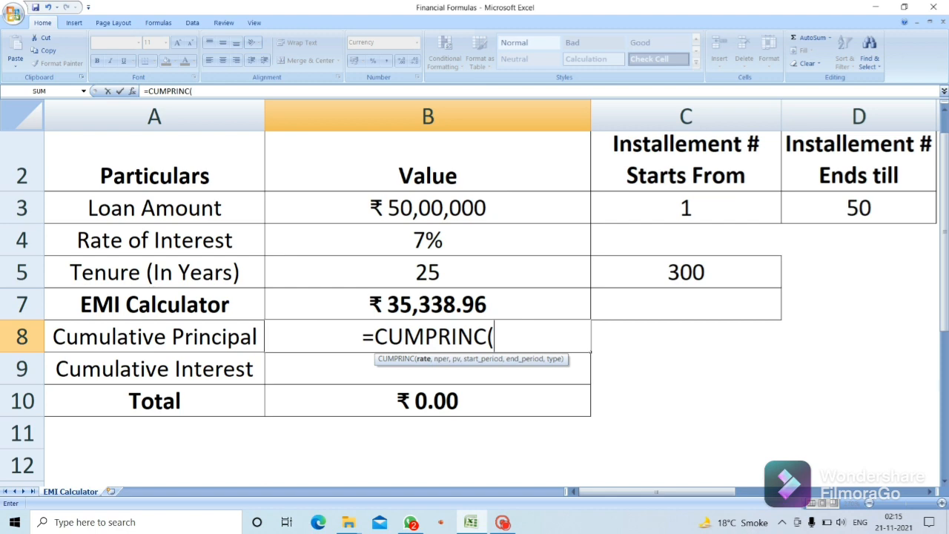
left_click(428, 240)
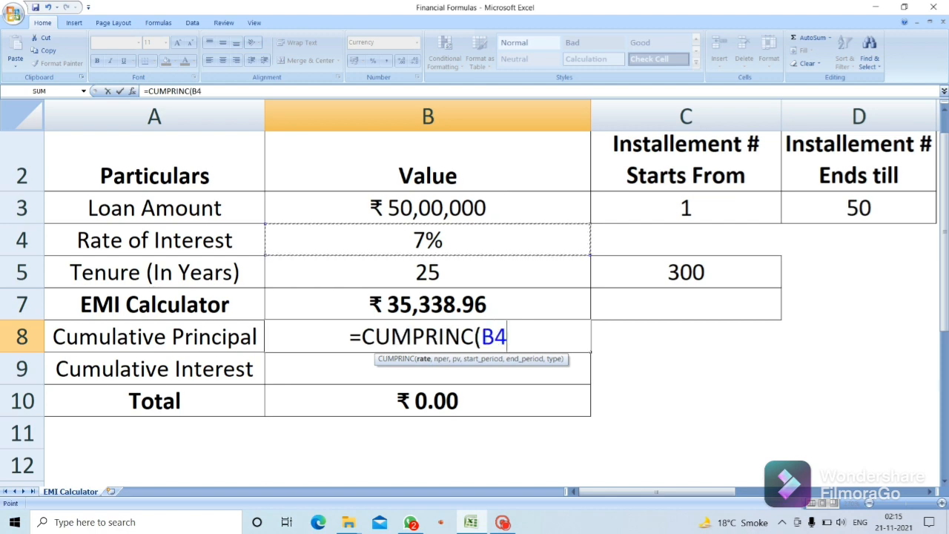
type("/1")
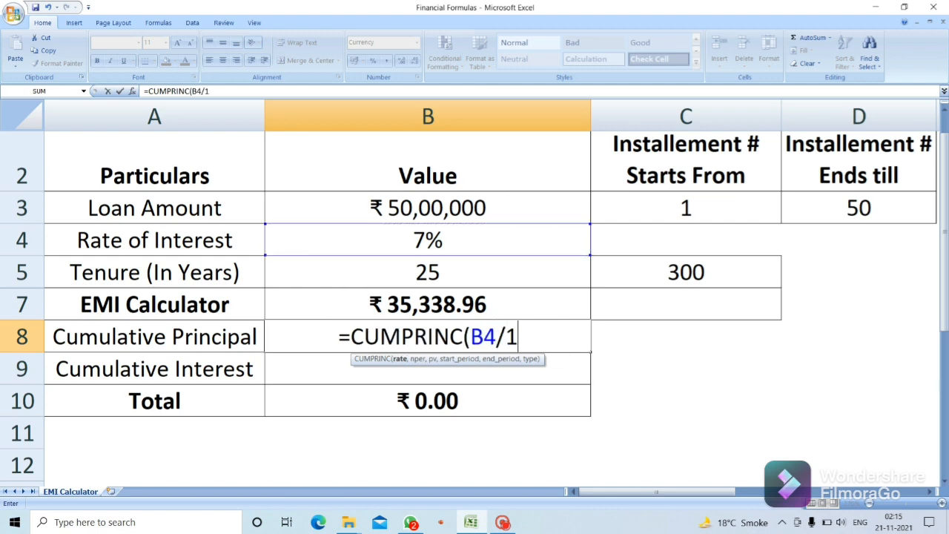
type("2,")
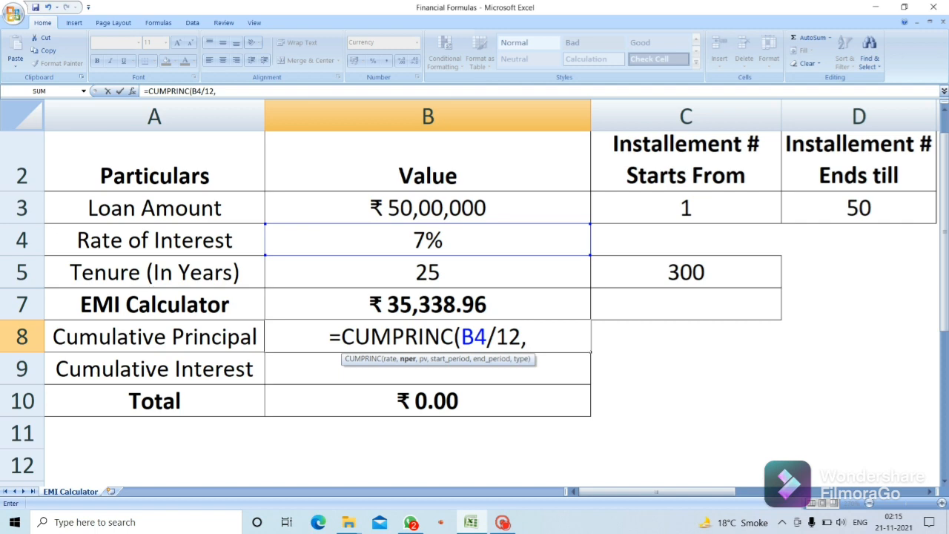
left_click(686, 272)
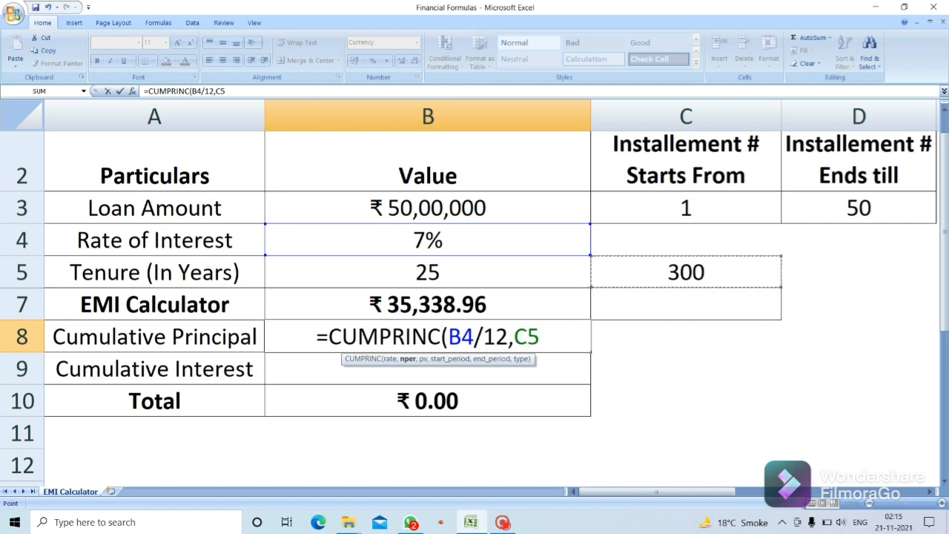
type(",")
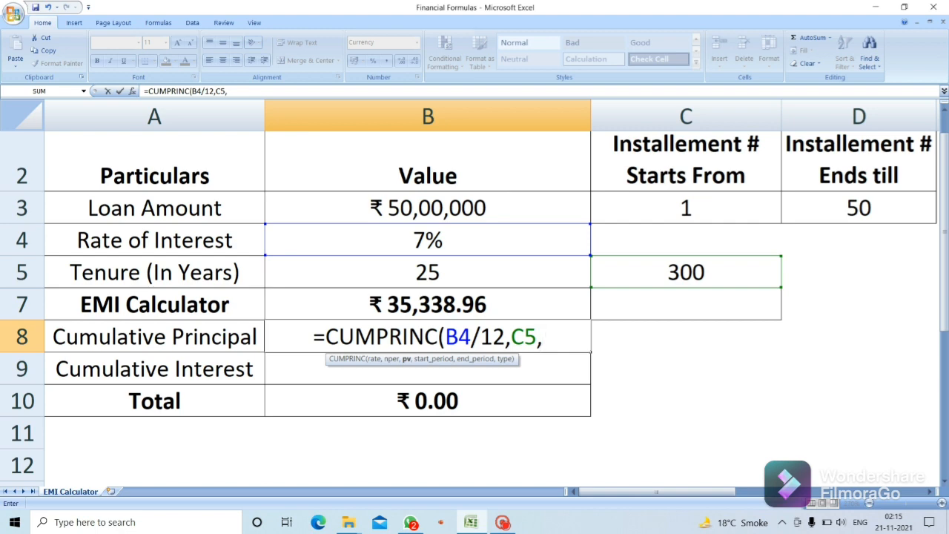
Add B3 as the present value, C3 as the start period and D3 as the end period to the CUMPRINC formula
left_click(428, 208)
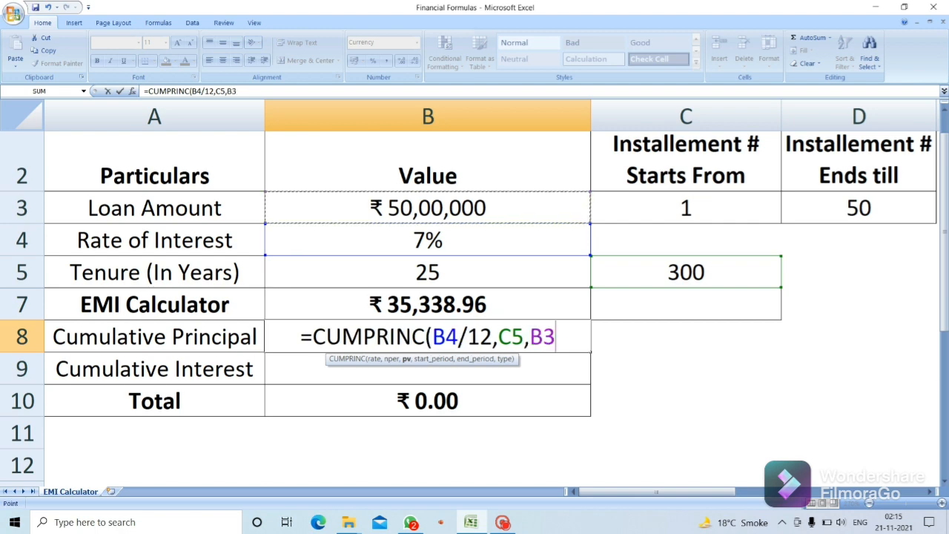
type(",")
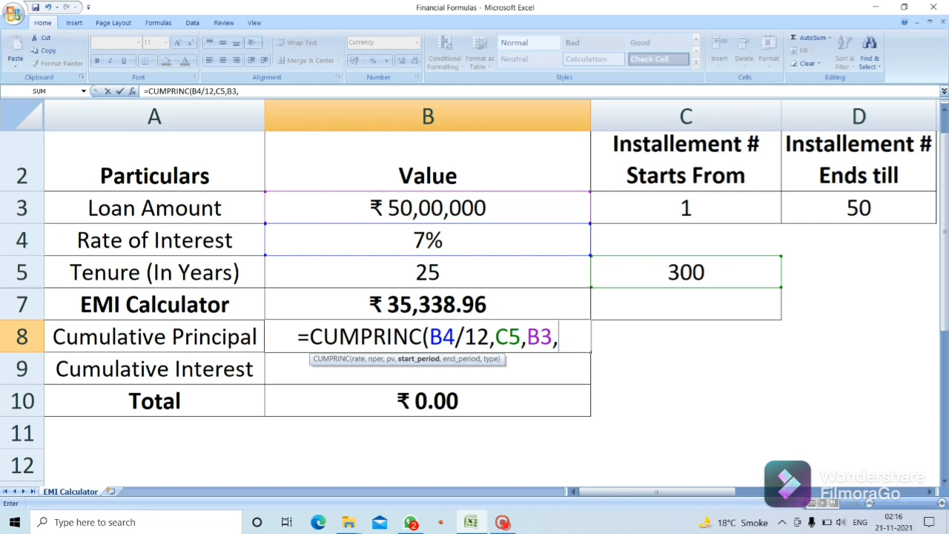
left_click(686, 208)
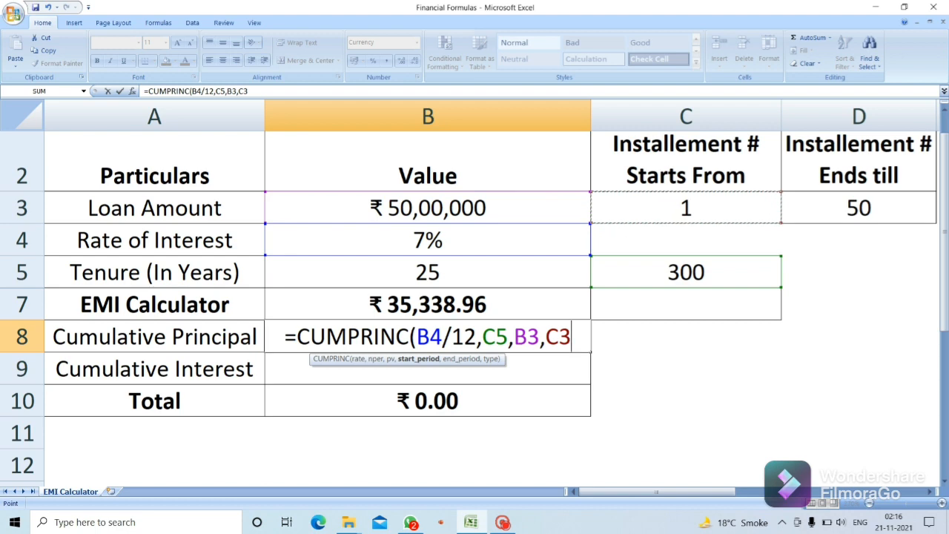
type(",")
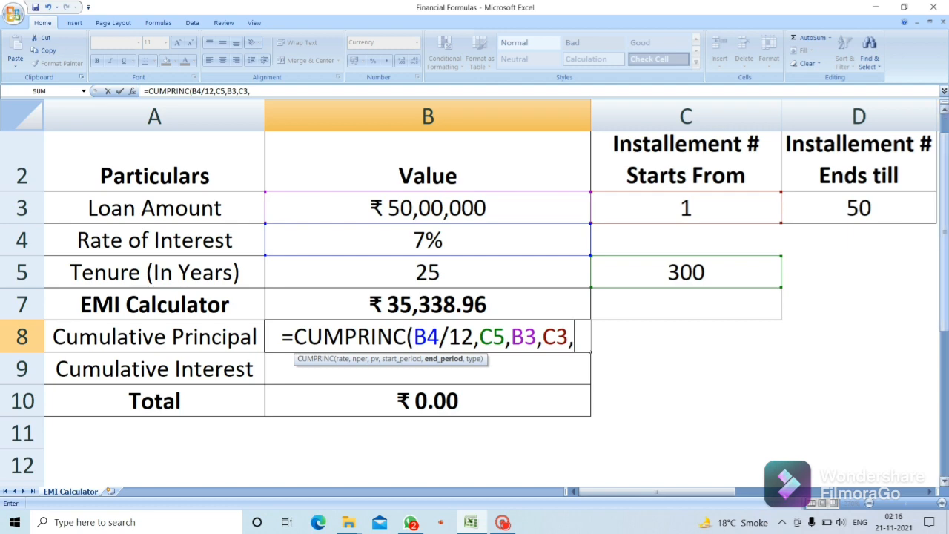
left_click(859, 209)
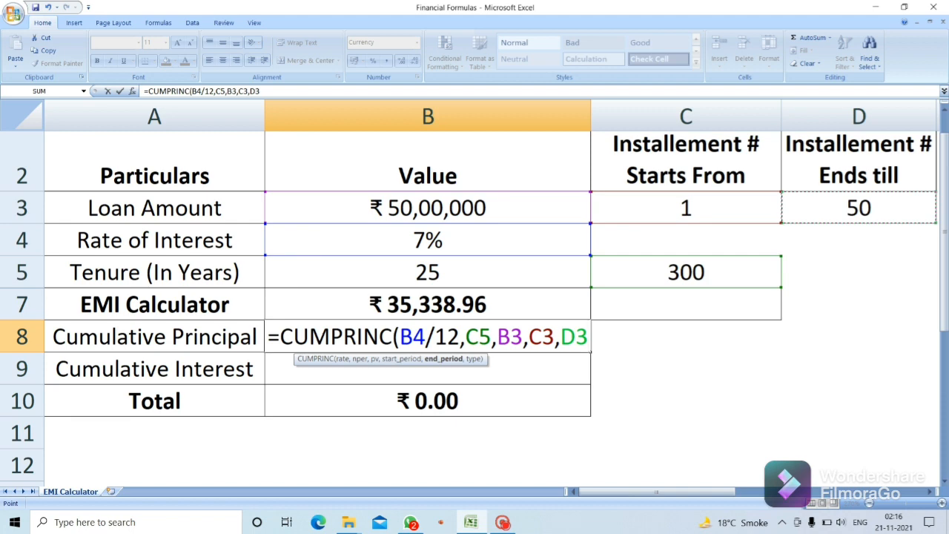
type(",")
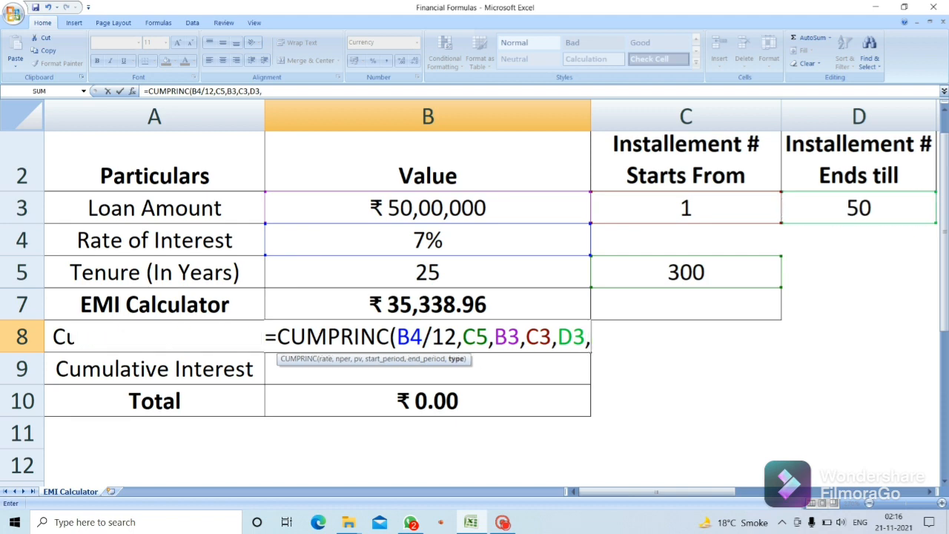
Complete the cumulative principal formula with payment type 0 and negate it as =-CUMPRINC(B4/12,C5,B3,C3,D3,0)
type("o")
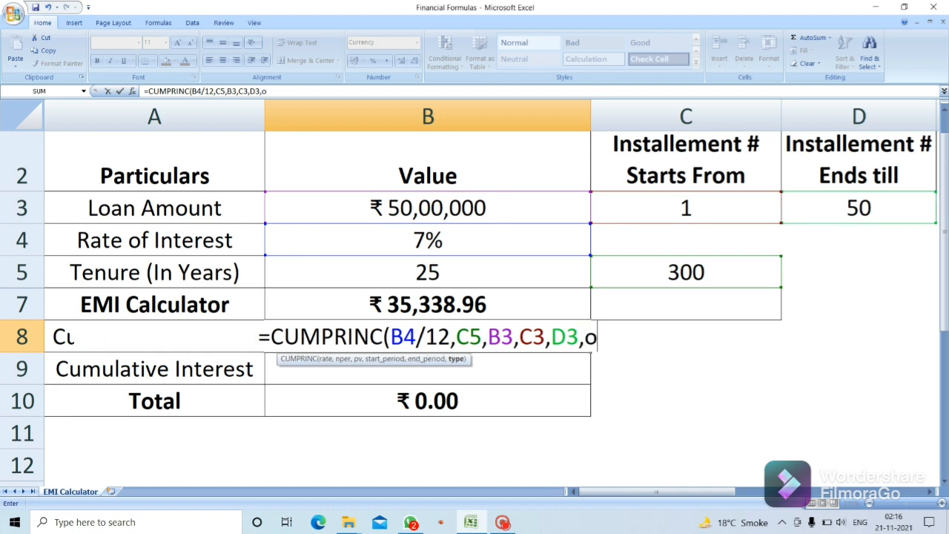
key("BackSpace")
type("0")
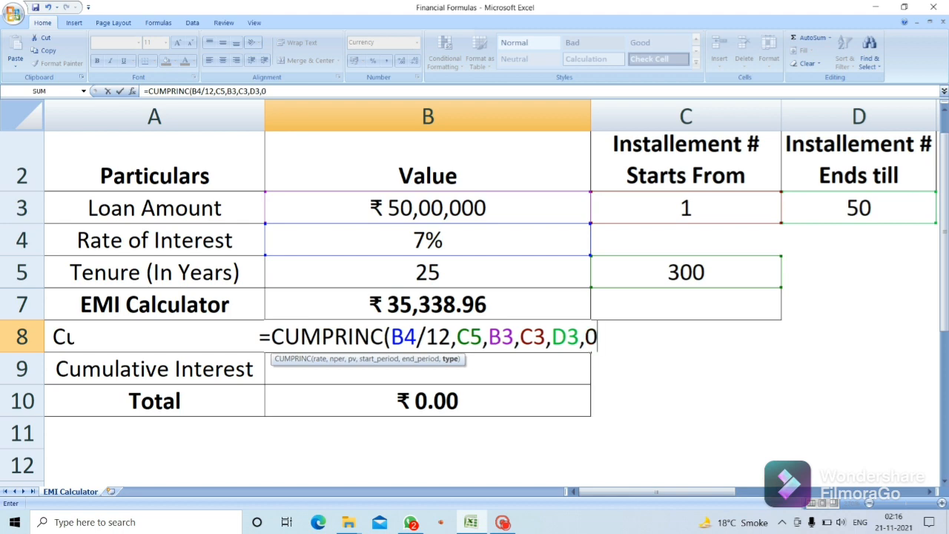
type(")")
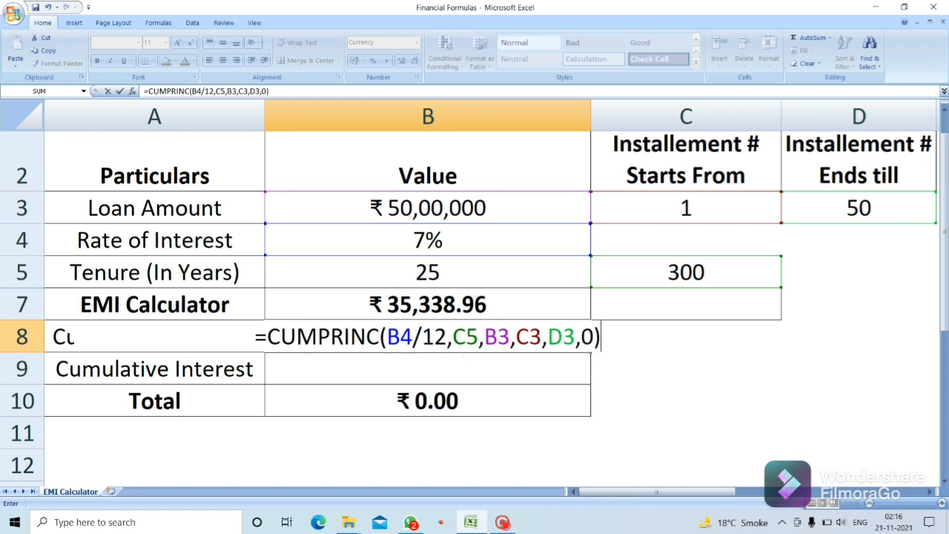
left_click(268, 337)
type("-")
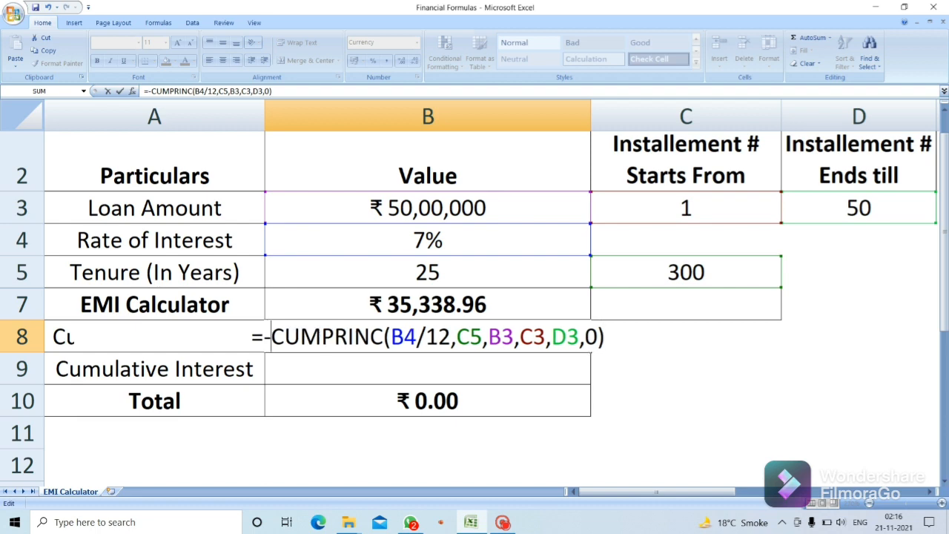
key("Return")
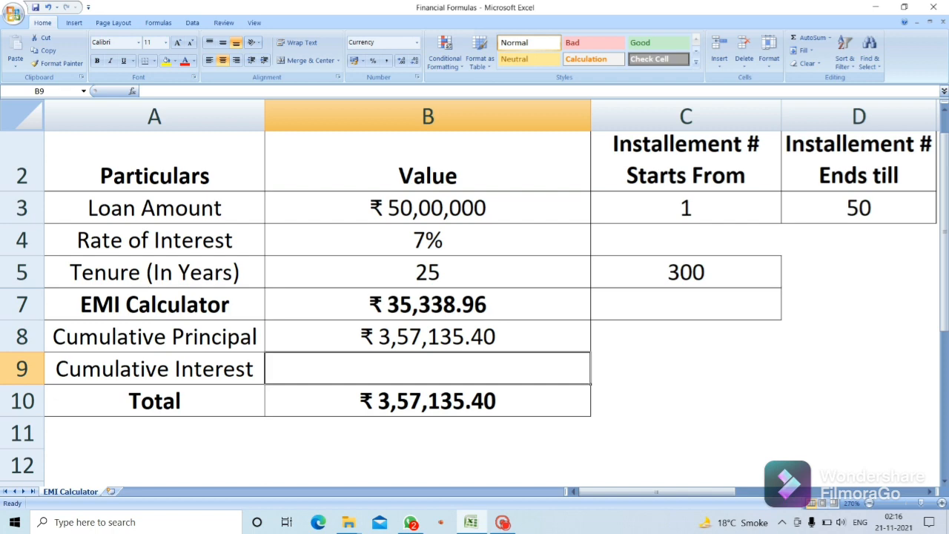
left_click(428, 337)
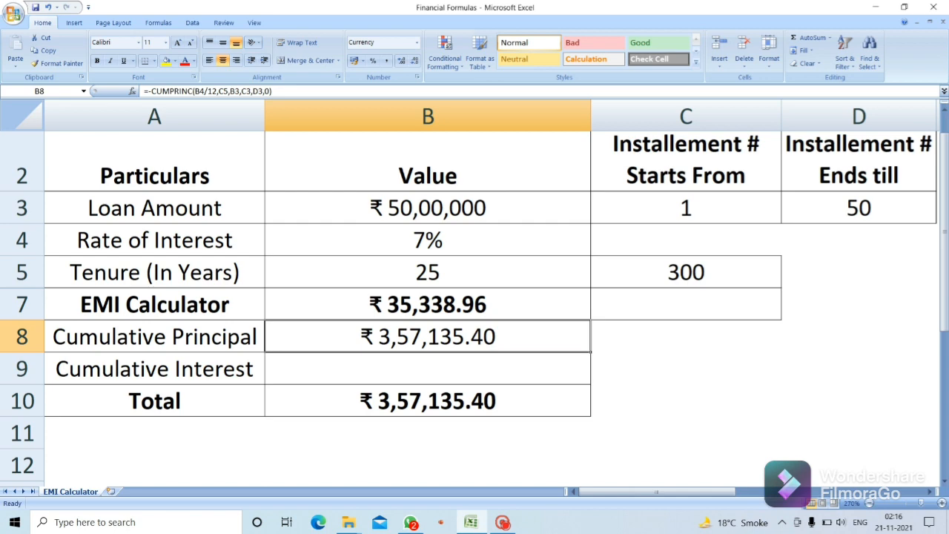
Start a CUMIPMT formula in B9 with B4/12 as the rate and C5 as the number of periods
left_click(427, 369)
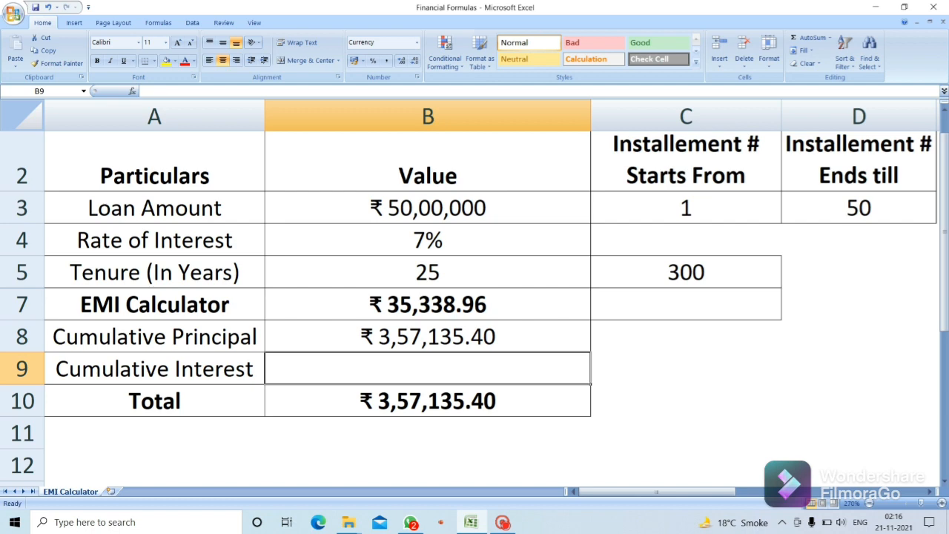
type("=cum")
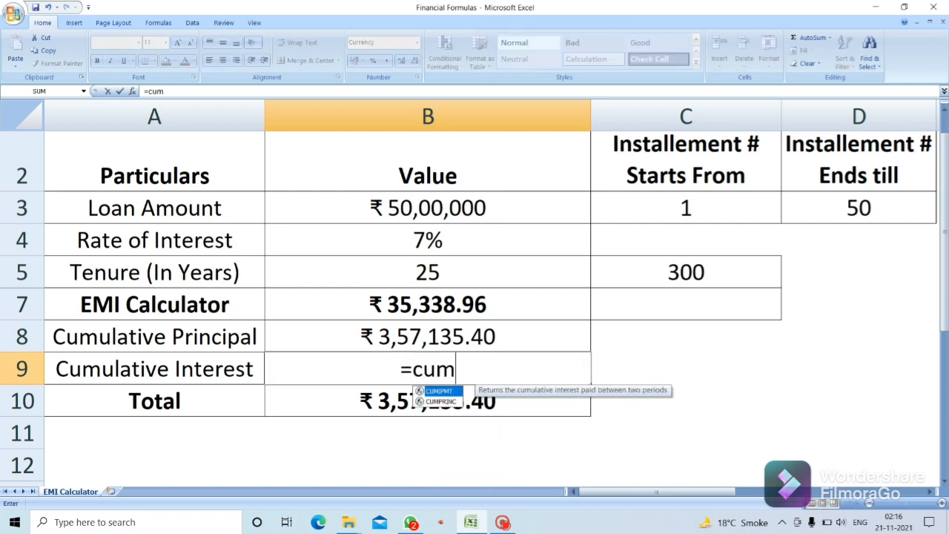
key("Tab")
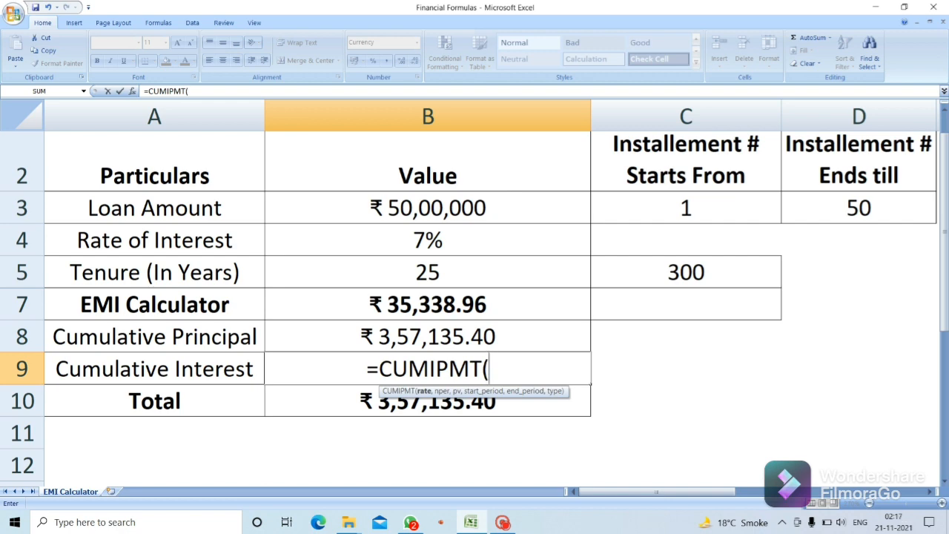
left_click(428, 241)
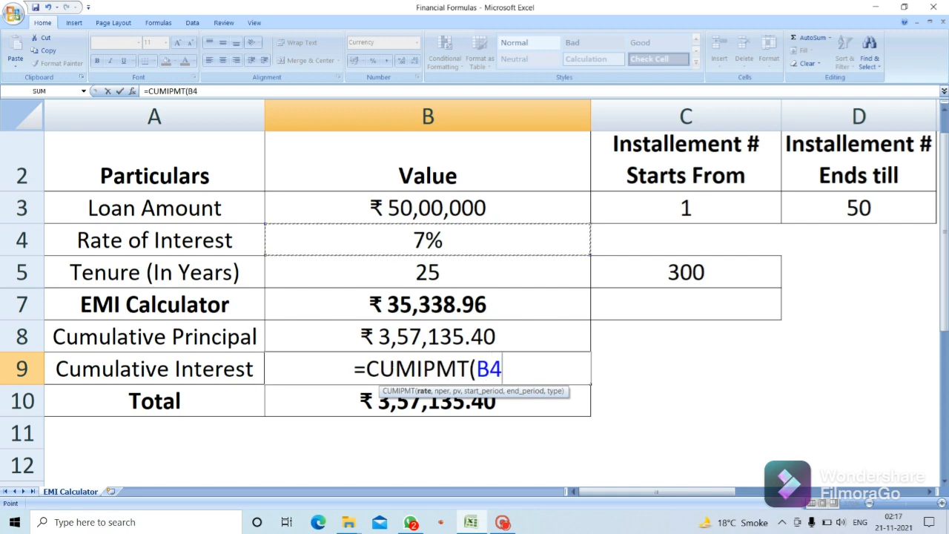
type("/")
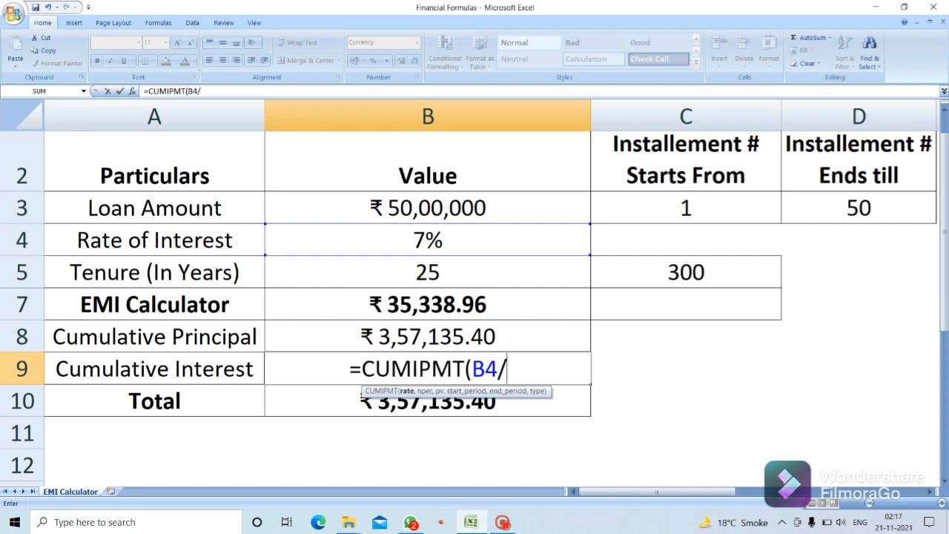
type("12,")
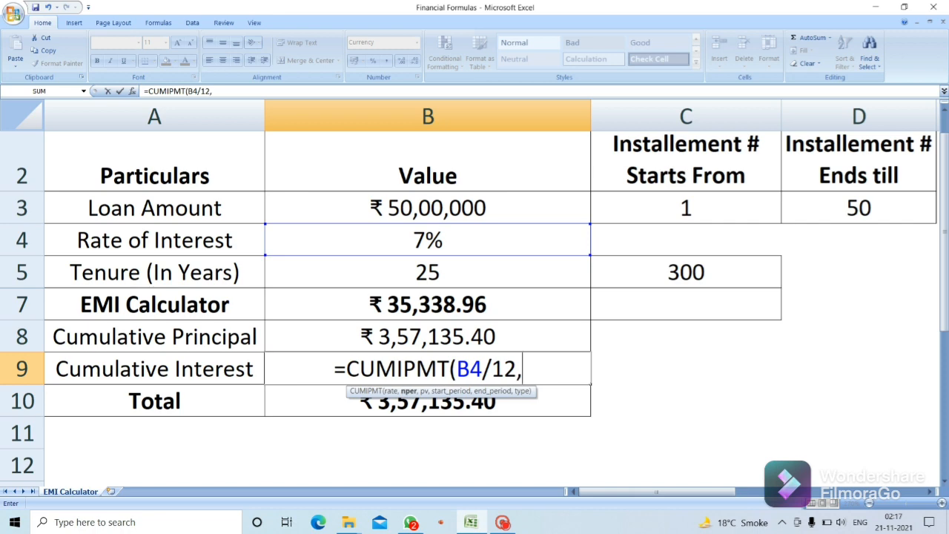
left_click(685, 272)
type(",")
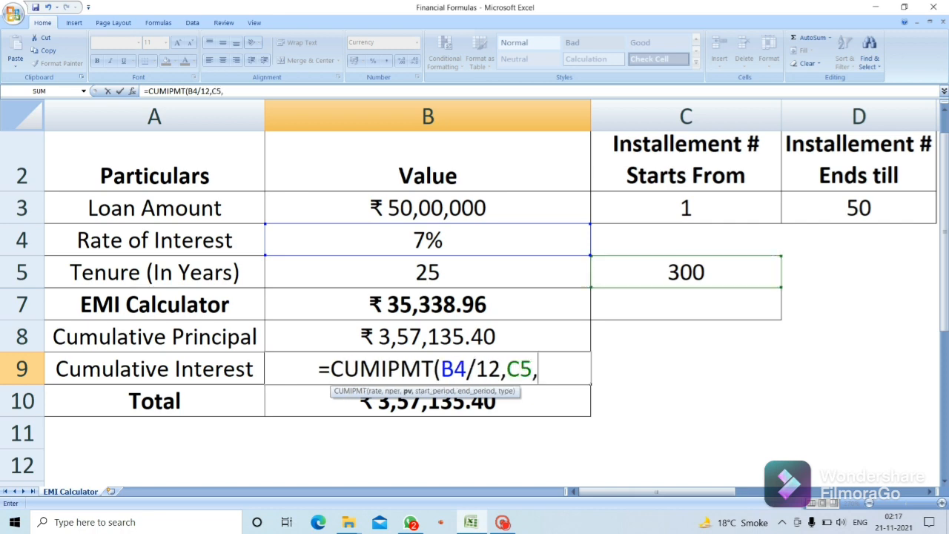
Add B3 as the present value, C3 as the start period and D3 as the end period to the CUMIPMT formula
left_click(428, 209)
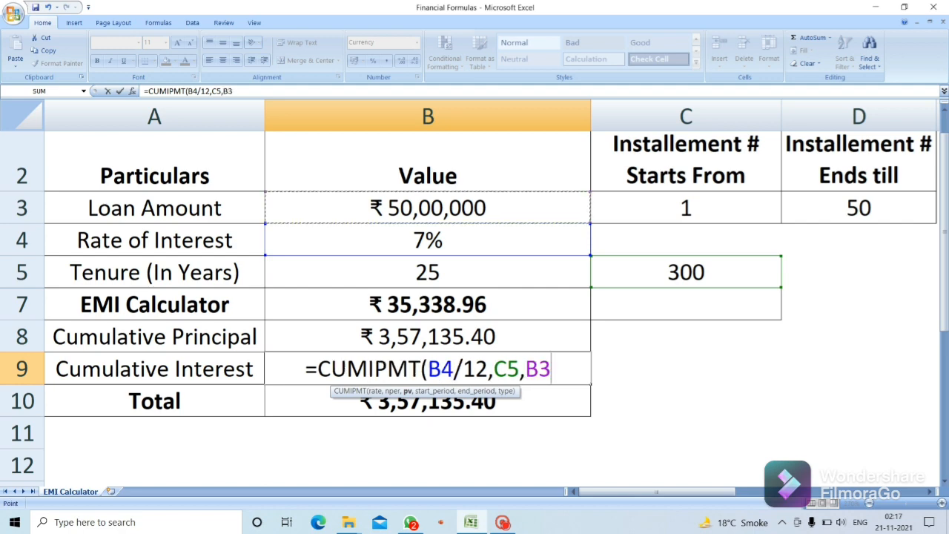
type(",")
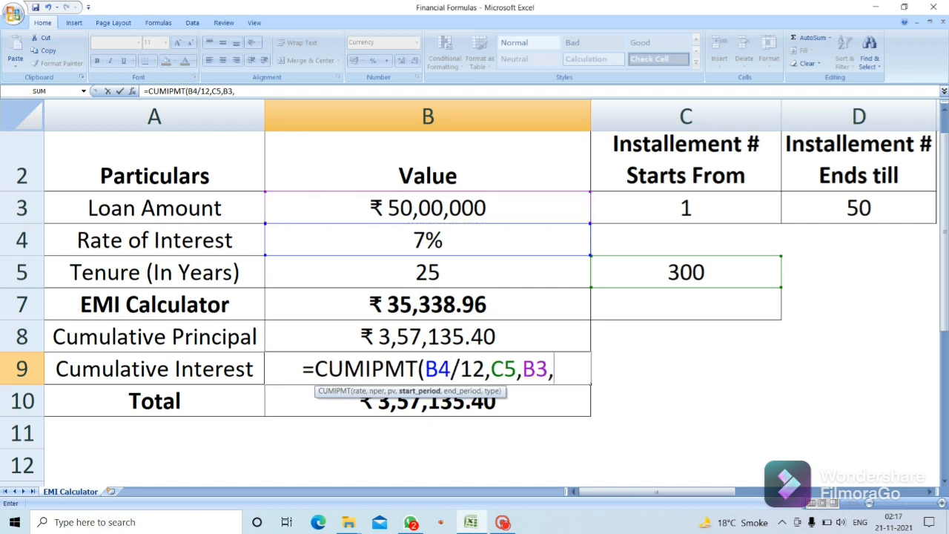
left_click(685, 208)
type(",")
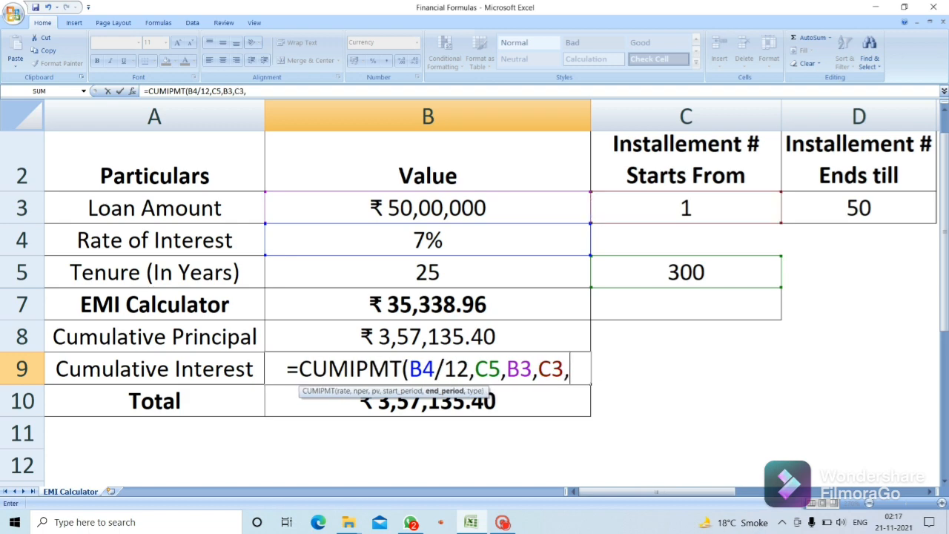
left_click(859, 208)
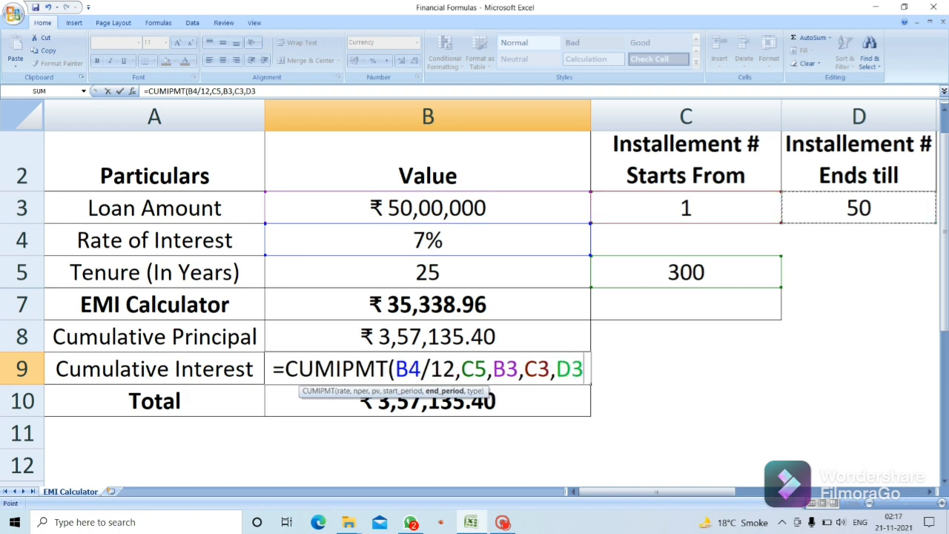
Complete the cumulative interest formula with payment type 0 and negate it as =-CUMIPMT(B4/12,C5,B3,C3,D3,0)
type(",0)")
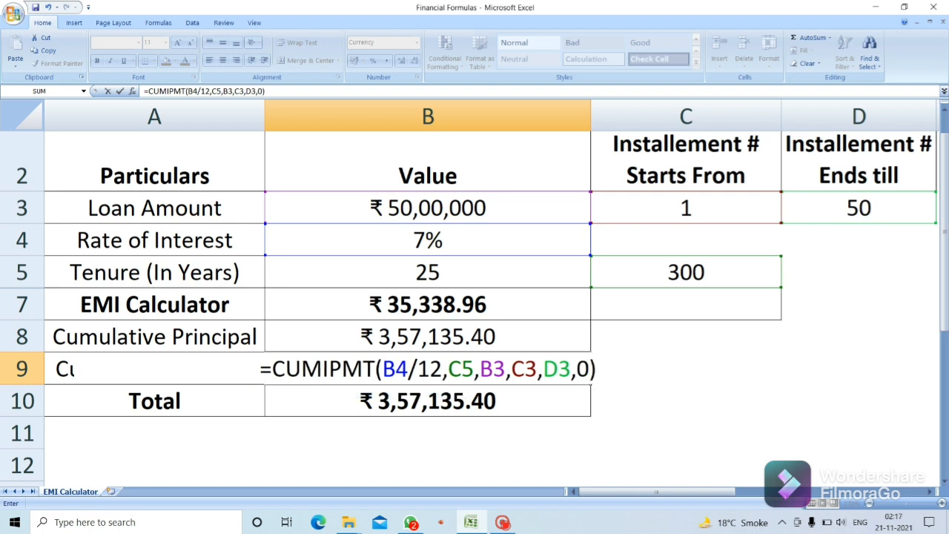
left_click(272, 369)
type("-")
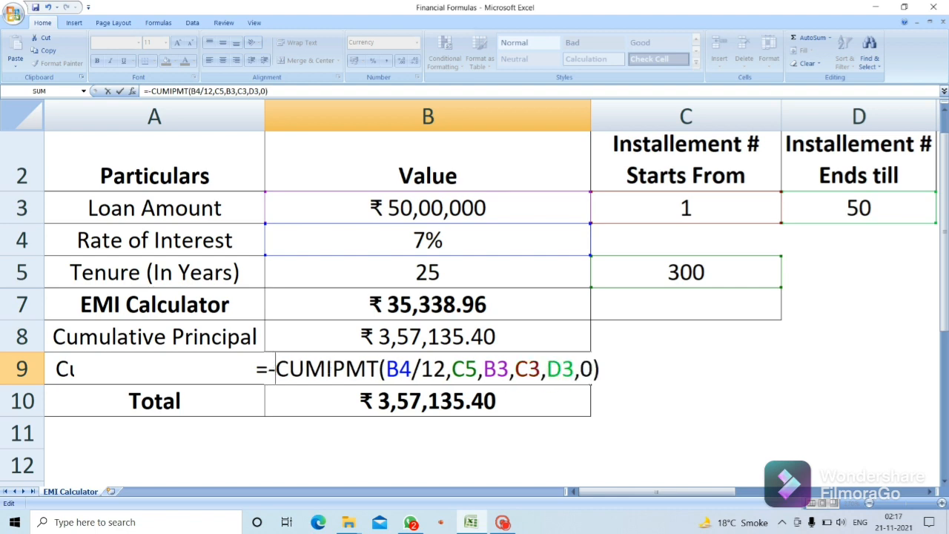
key("Return")
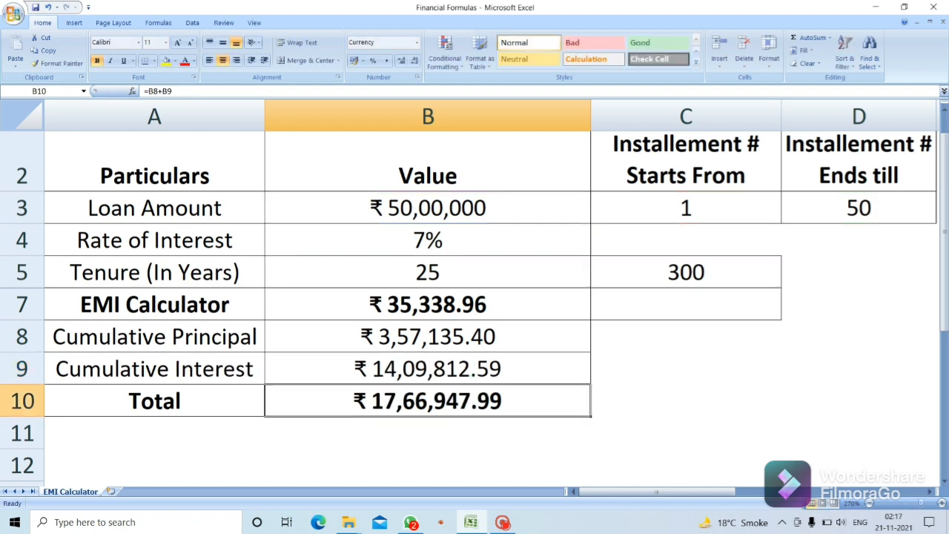
Compare the cumulative principal in B8 with the cumulative interest in B9 for the chosen installment range
left_click(427, 368)
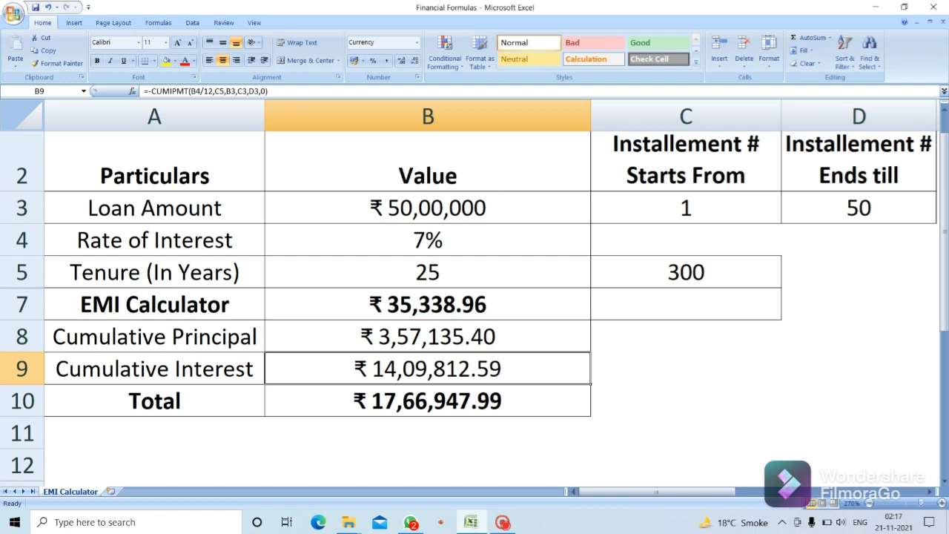
left_click(427, 336)
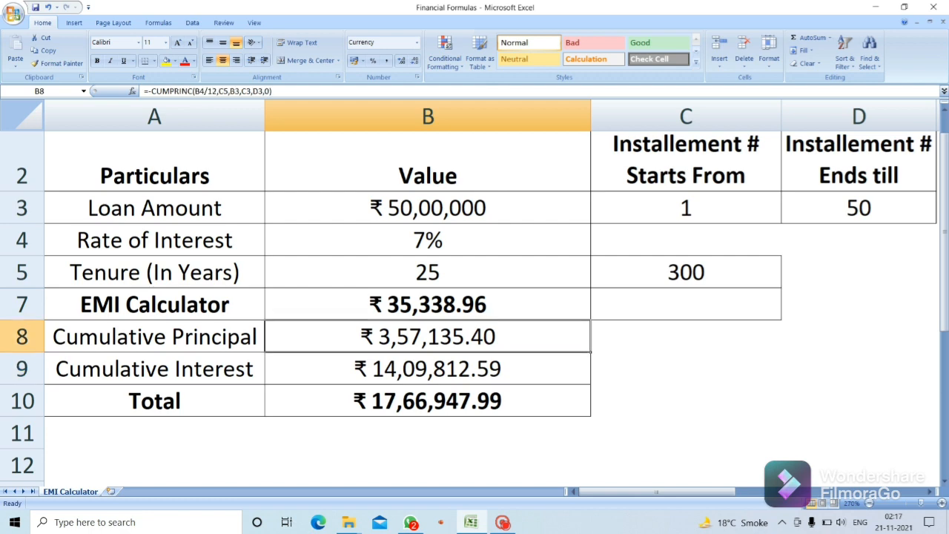
left_click(428, 368)
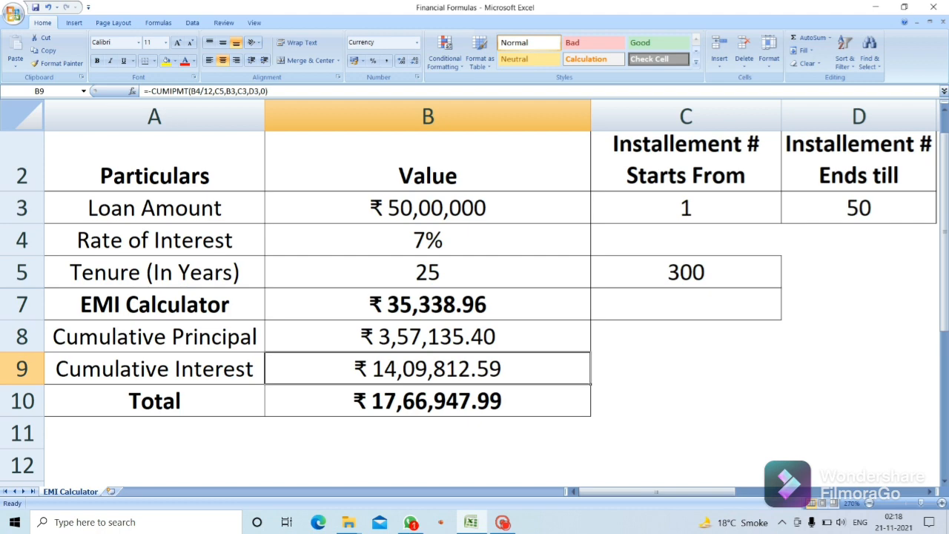
left_click(428, 336)
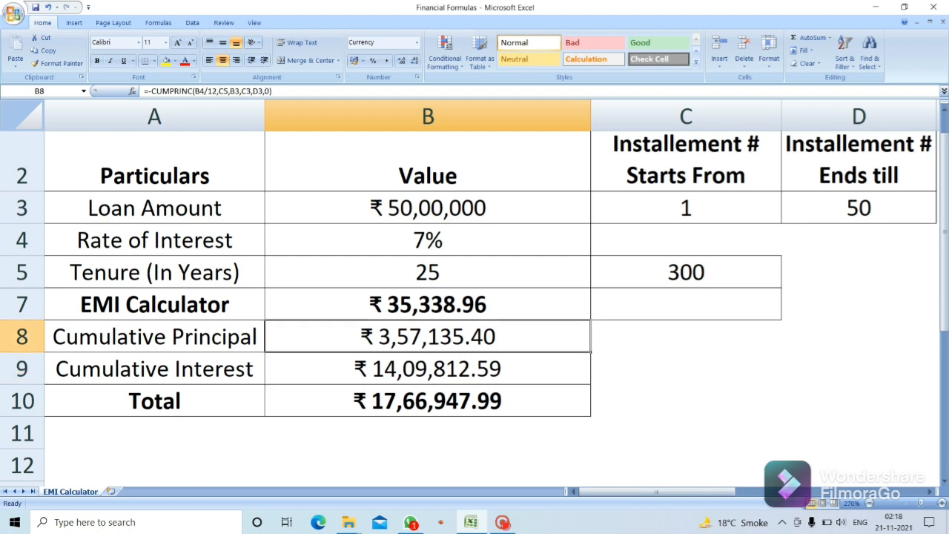
left_click(428, 368)
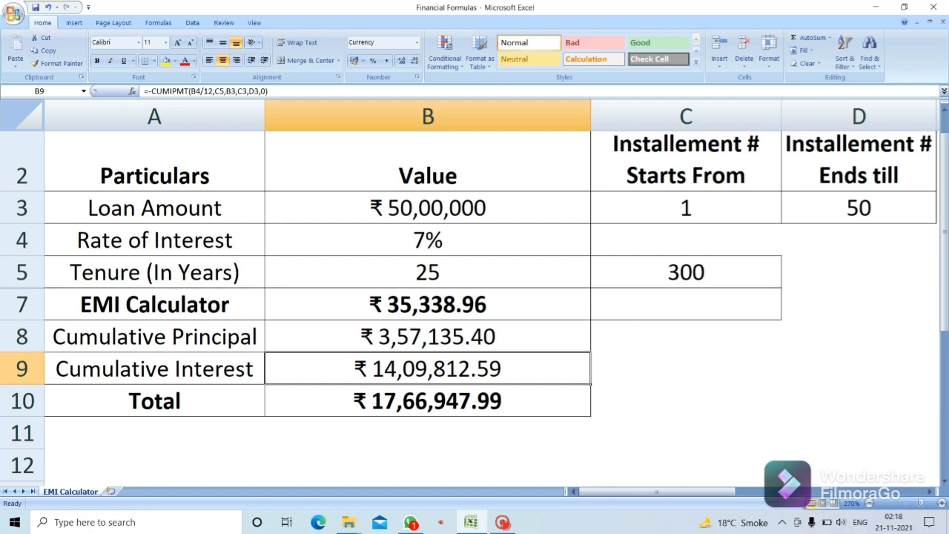
Set the ending installment in D3 to 100 and check the recalculated cumulative principal and interest
left_click(859, 208)
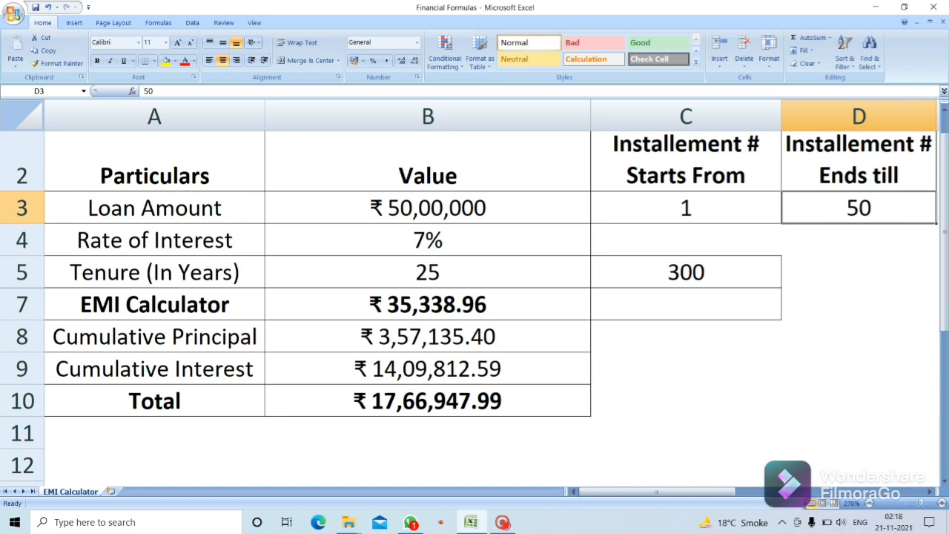
type("100")
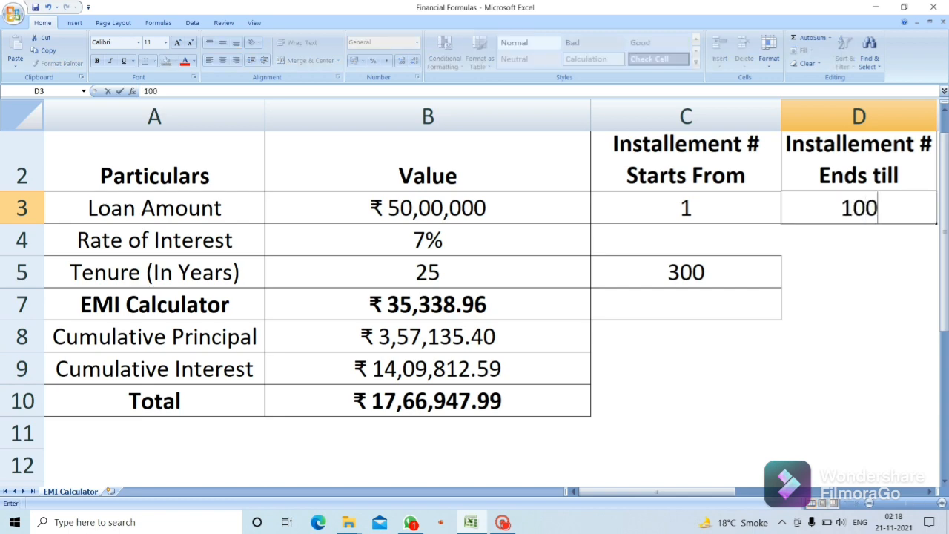
key("Return")
key("Up")
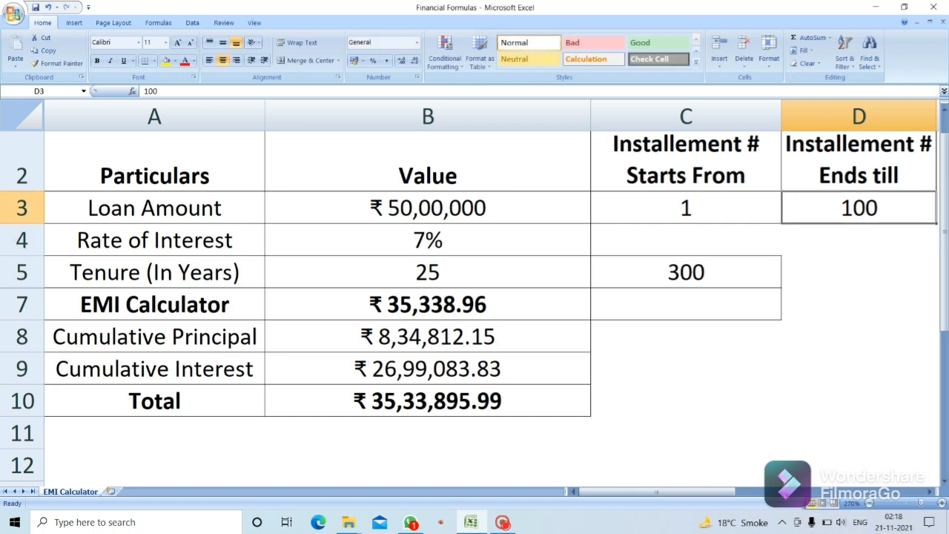
left_click(427, 337)
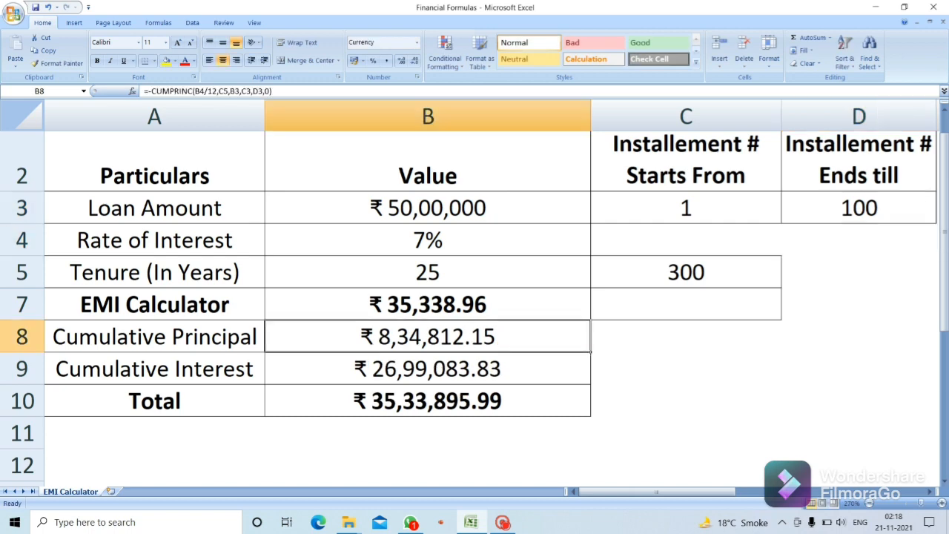
left_click(428, 369)
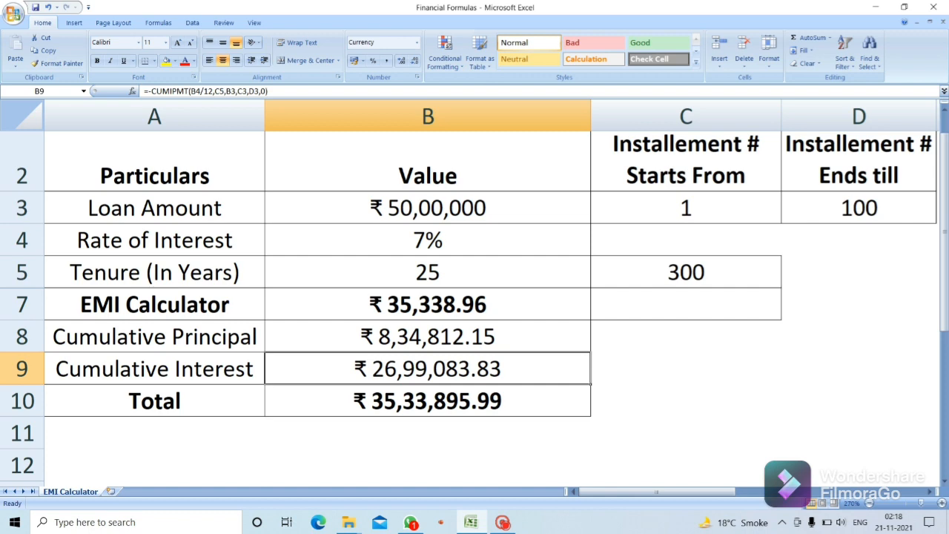
Set the installment range to 101 in C3 through 200 in D3 and check the cumulative principal and interest
left_click_drag(686, 208, 859, 209)
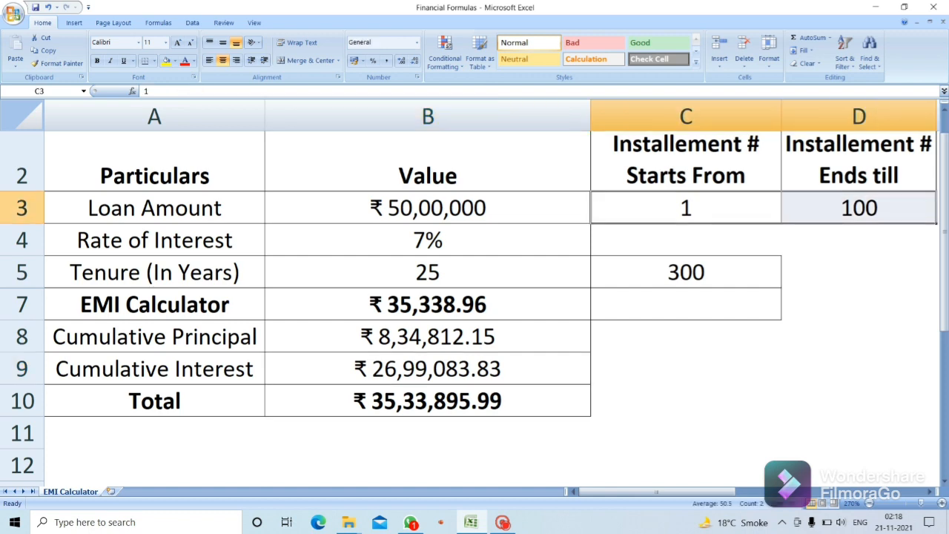
left_click(686, 208)
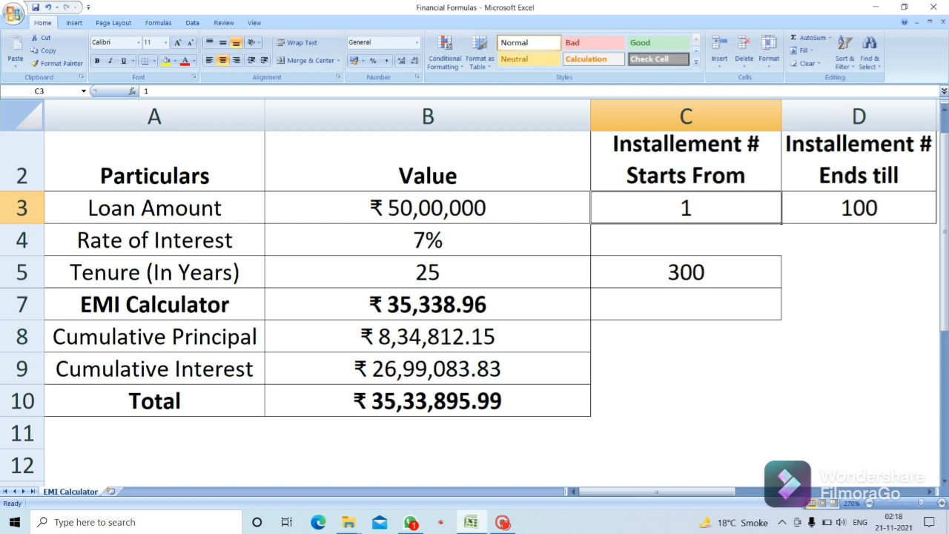
key("F2")
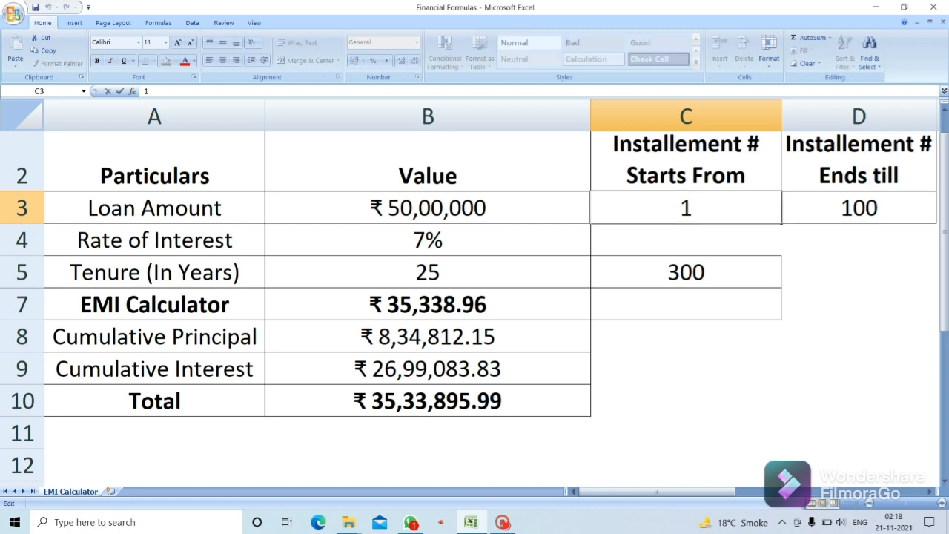
type("01")
key("Tab")
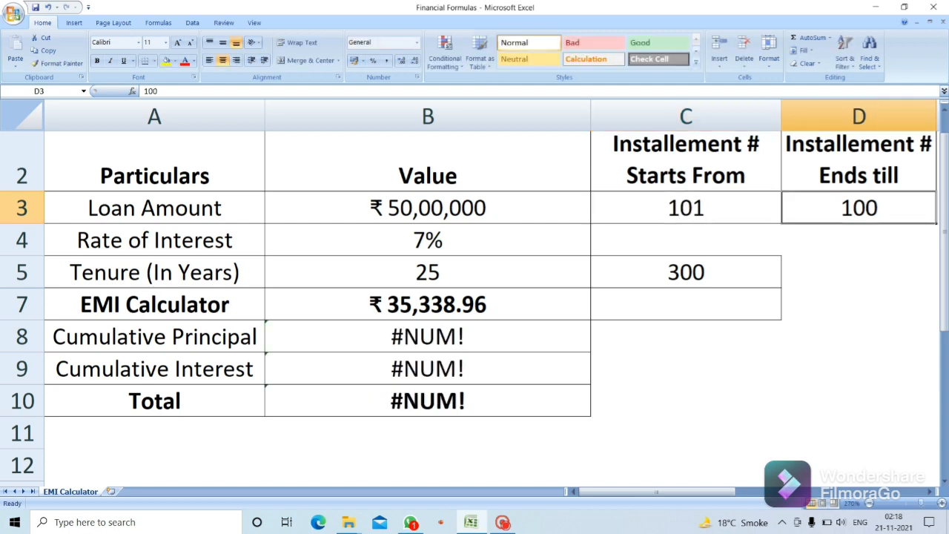
type("200")
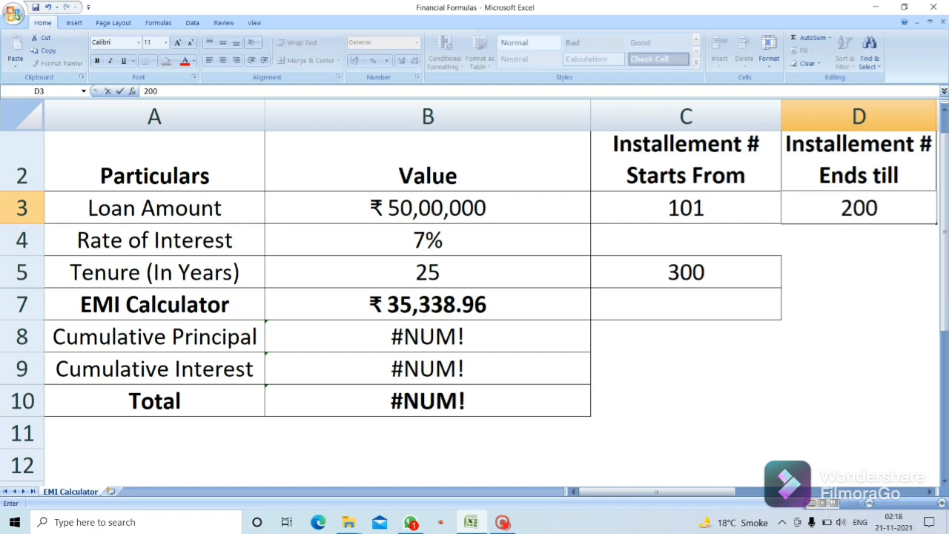
key("Return")
key("Up")
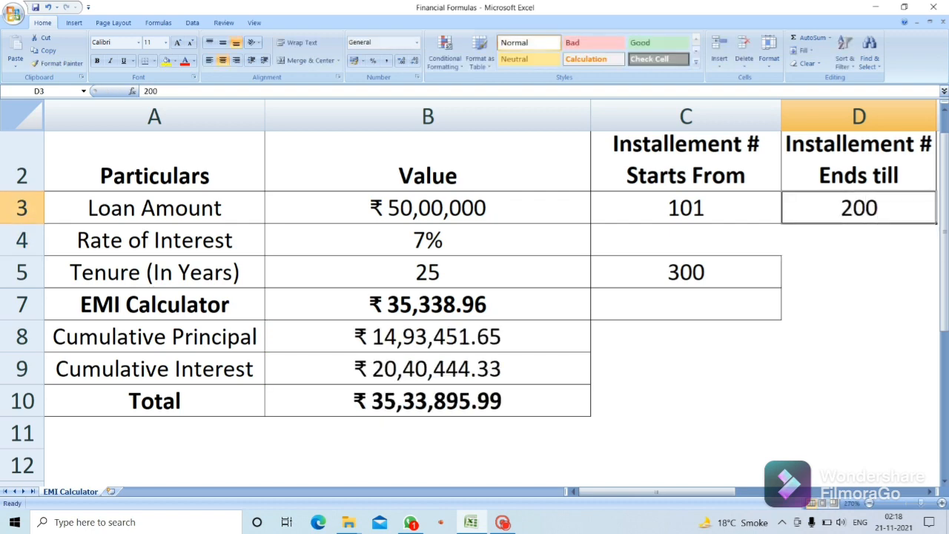
left_click(427, 337)
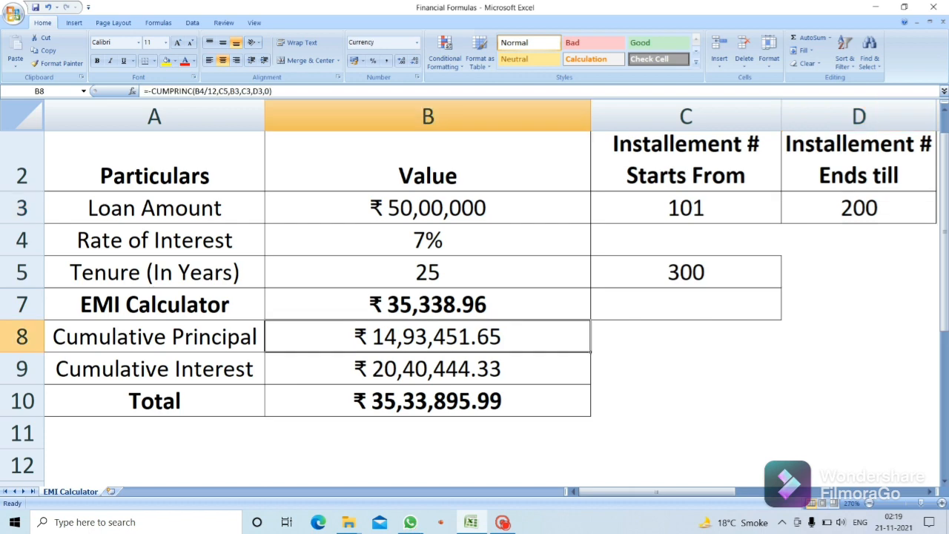
key("Down")
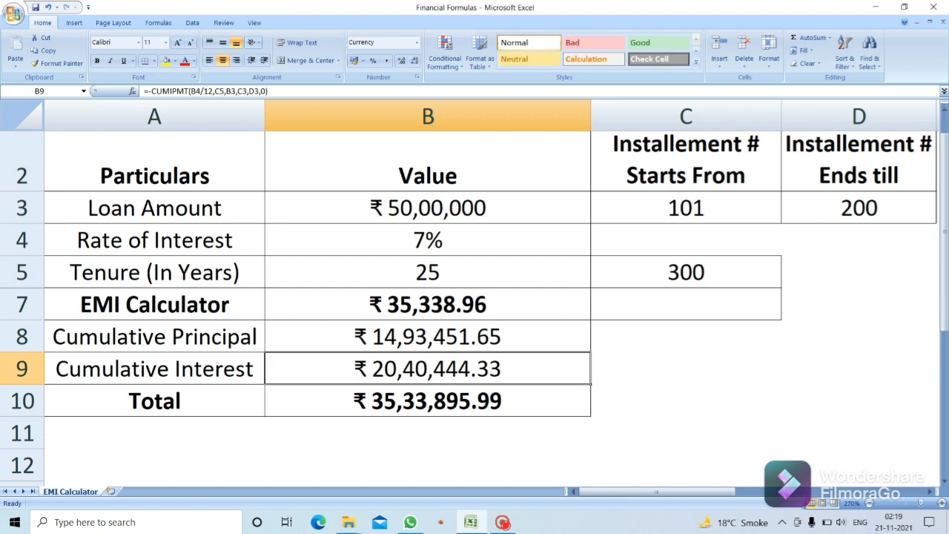
Set the starting installment in C3 to 1 and the ending installment in D3 to 300
left_click(686, 208)
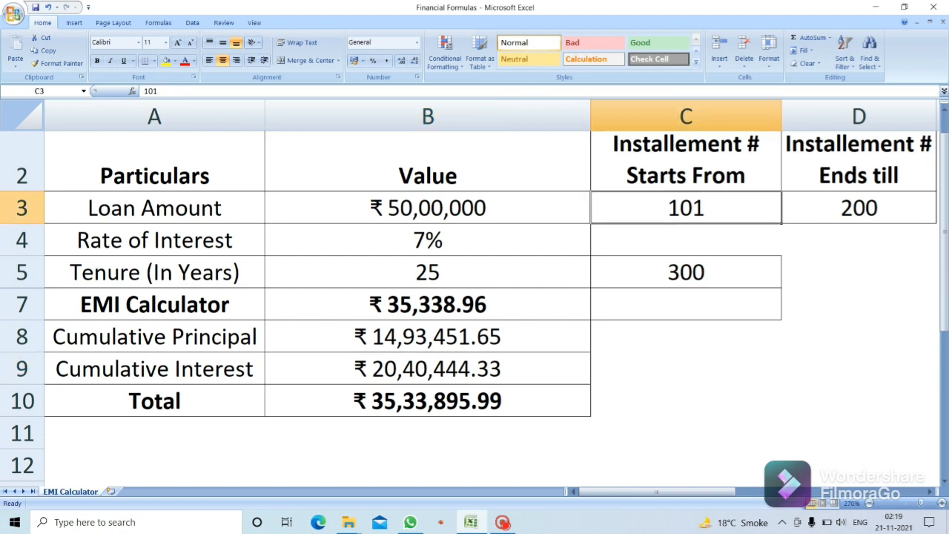
type("1")
key("Tab")
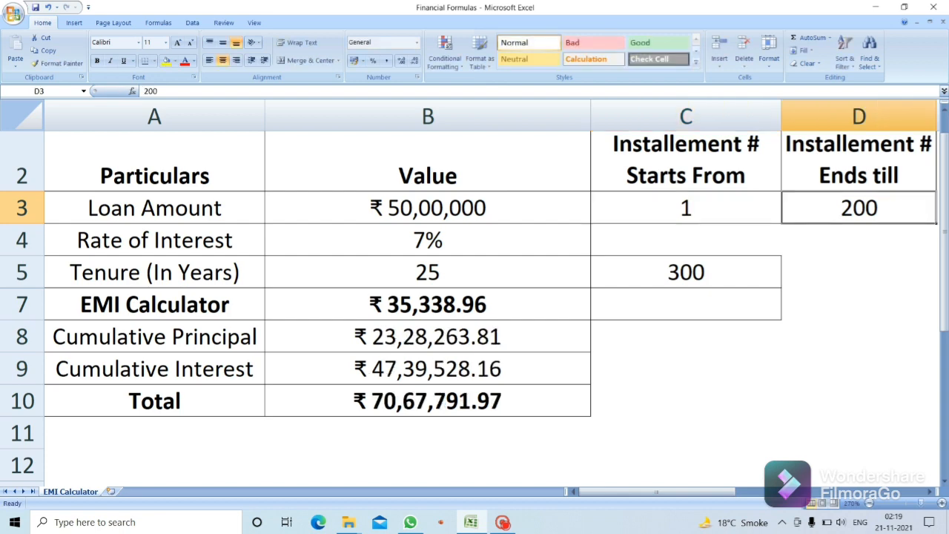
type("300")
key("Return")
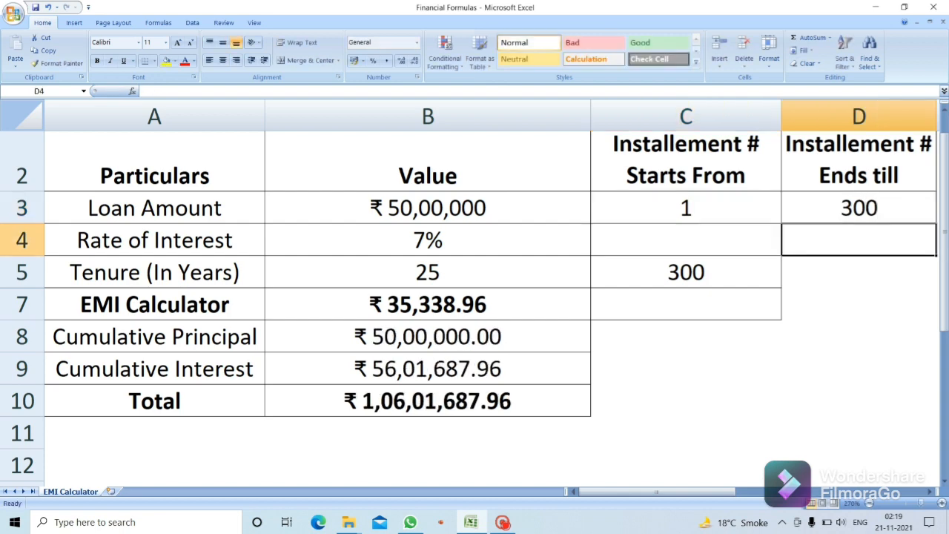
Compare the loan amount in B3 with the cumulative principal in B8, cumulative interest in B9 and total in B10 for the full installment range
key("Up")
key("Up")
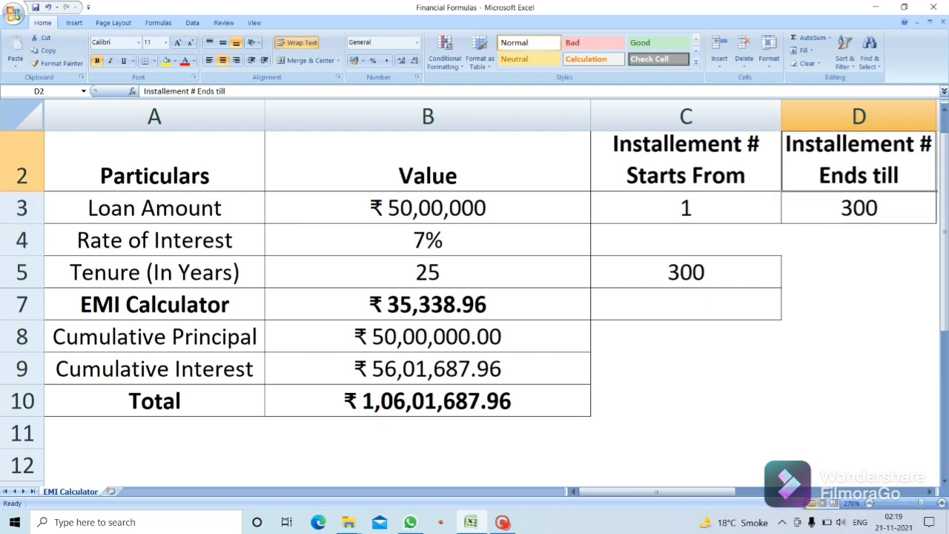
key("Down")
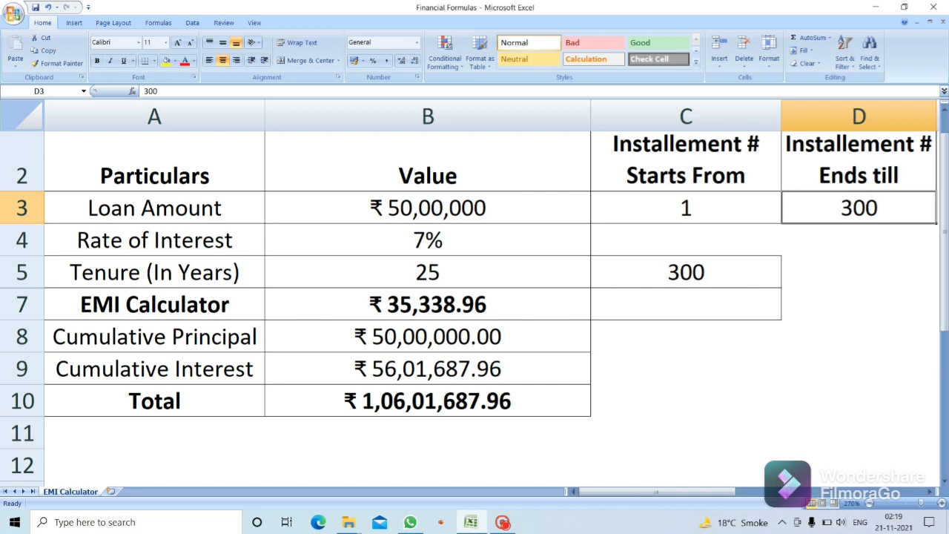
left_click(428, 337)
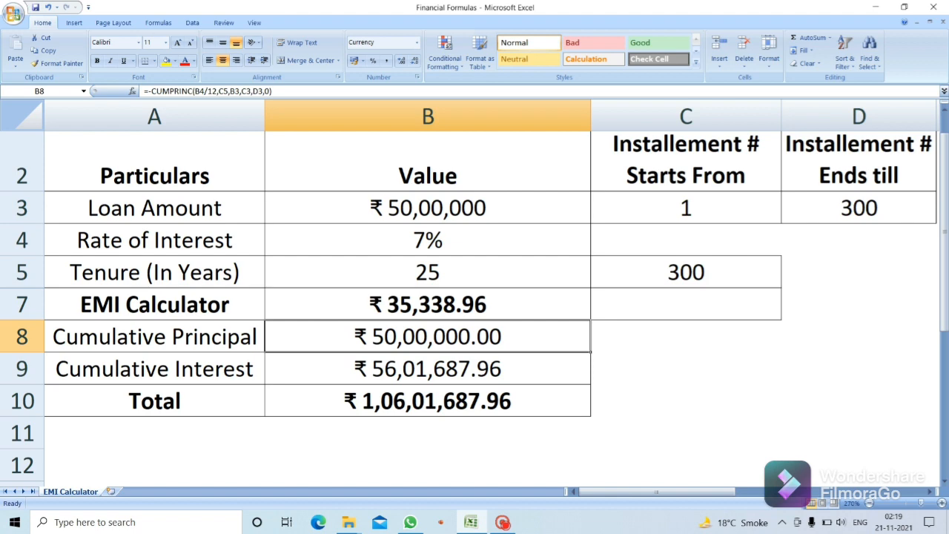
left_click(428, 368)
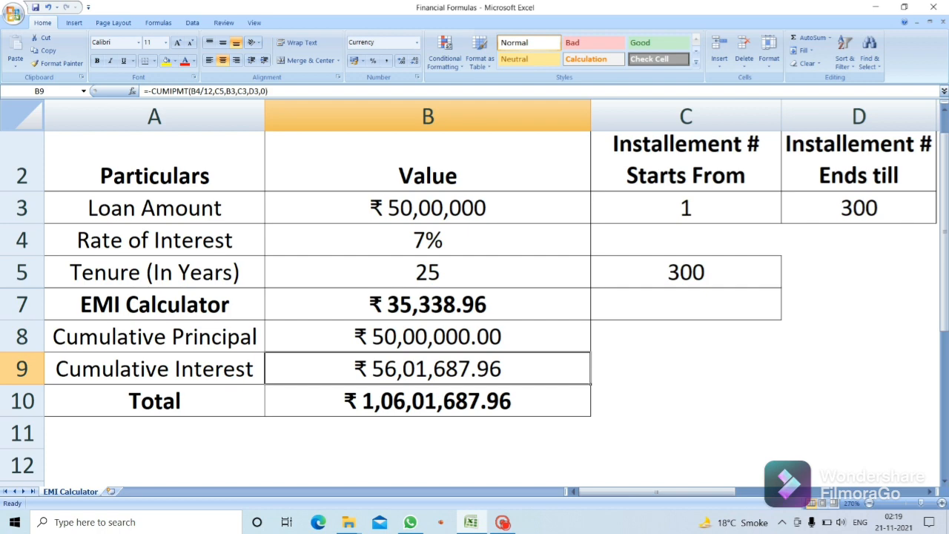
left_click(428, 208)
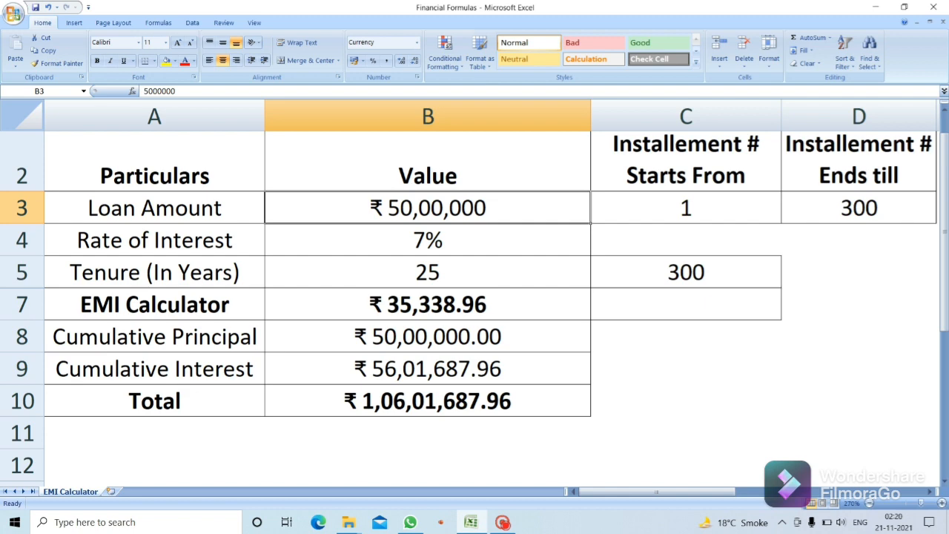
left_click(428, 337)
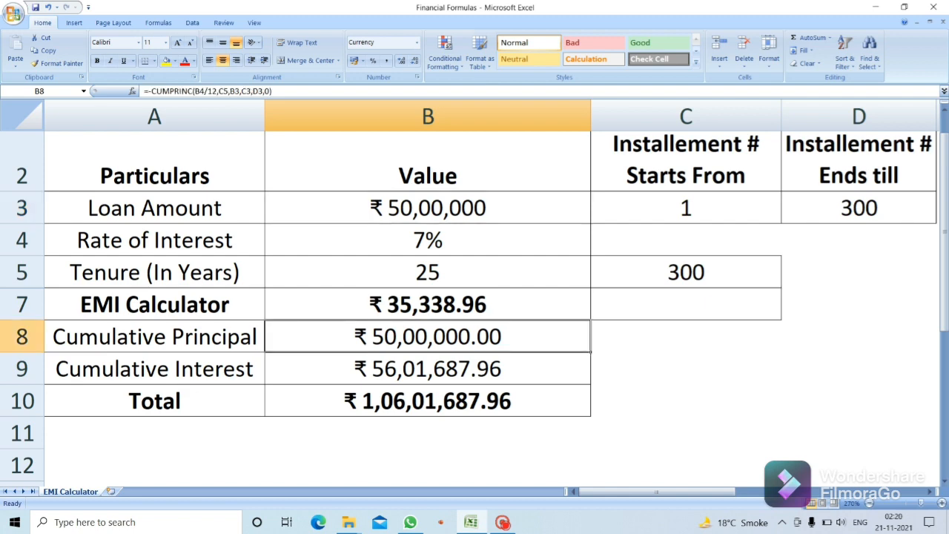
left_click(427, 368)
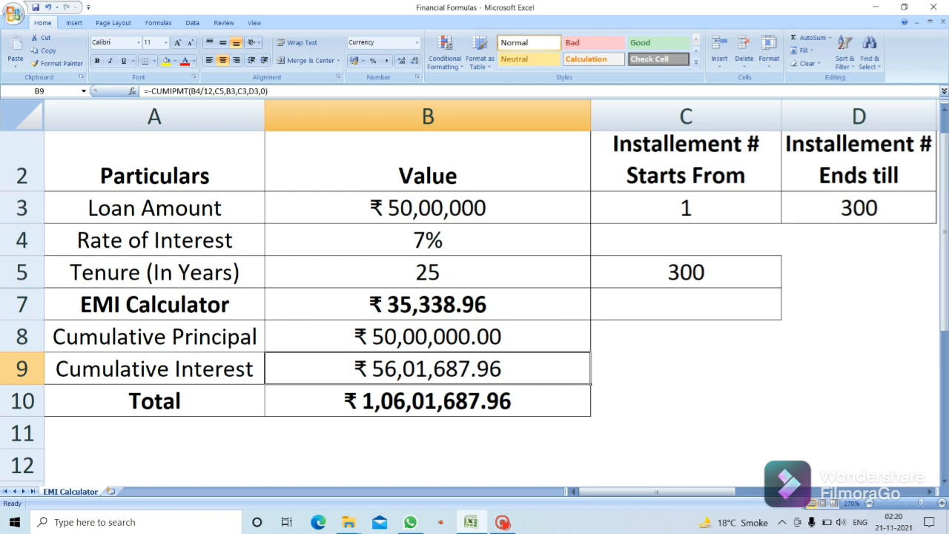
key("Down")
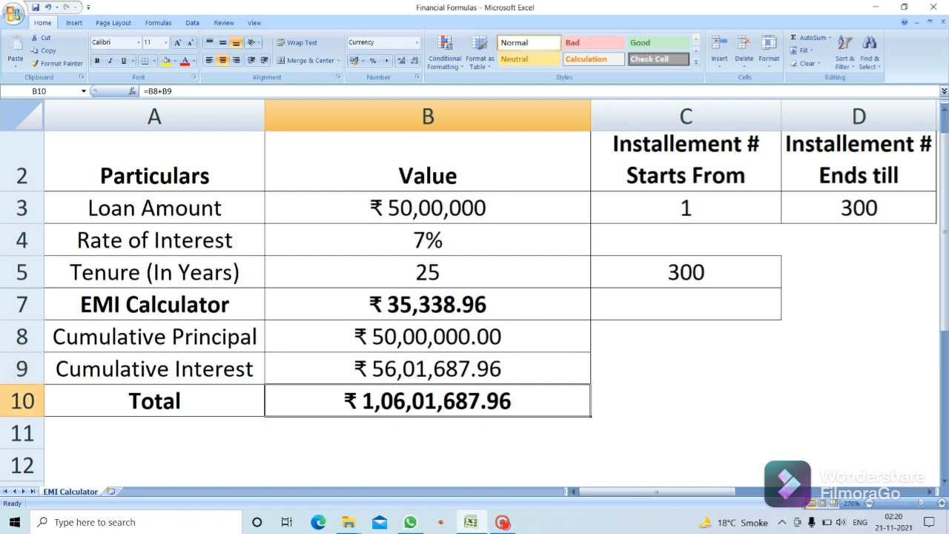